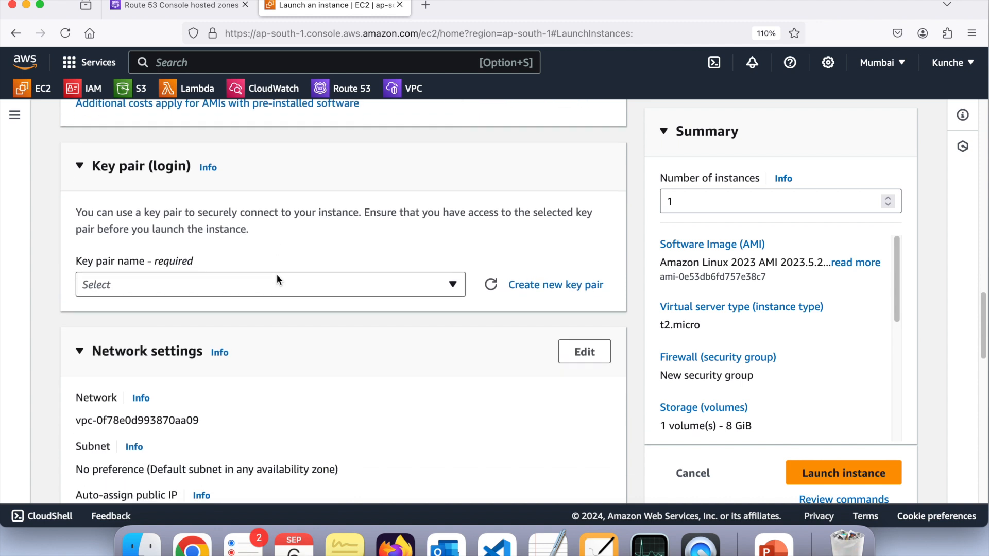
Choose cloud-institution-key as the login key pair and allow HTTP traffic from the internet in the new security group
{"action": "left_click", "coordinate": [276, 283]}
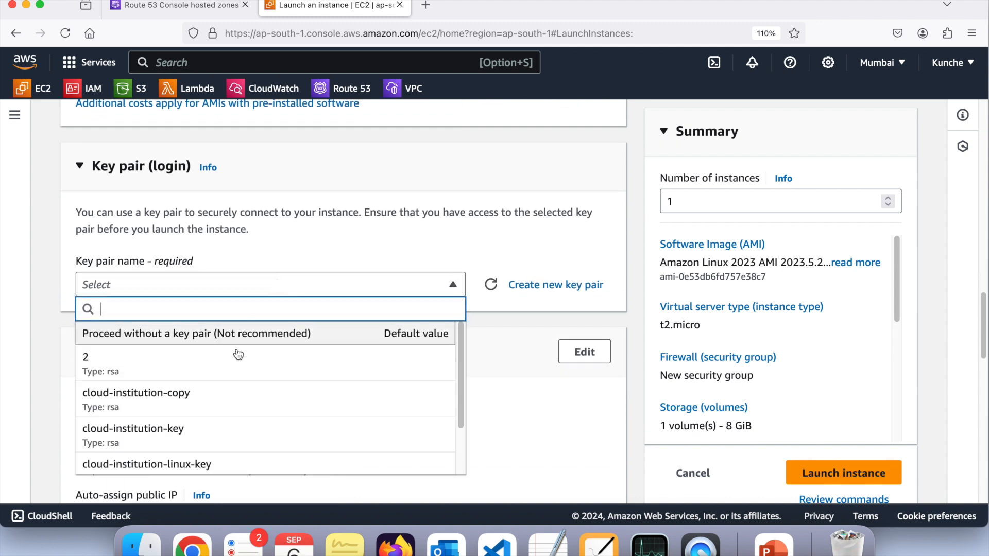
{"action": "left_click", "coordinate": [201, 423]}
{"action": "scroll", "coordinate": [200, 421], "scroll_direction": "down", "scroll_amount": 5}
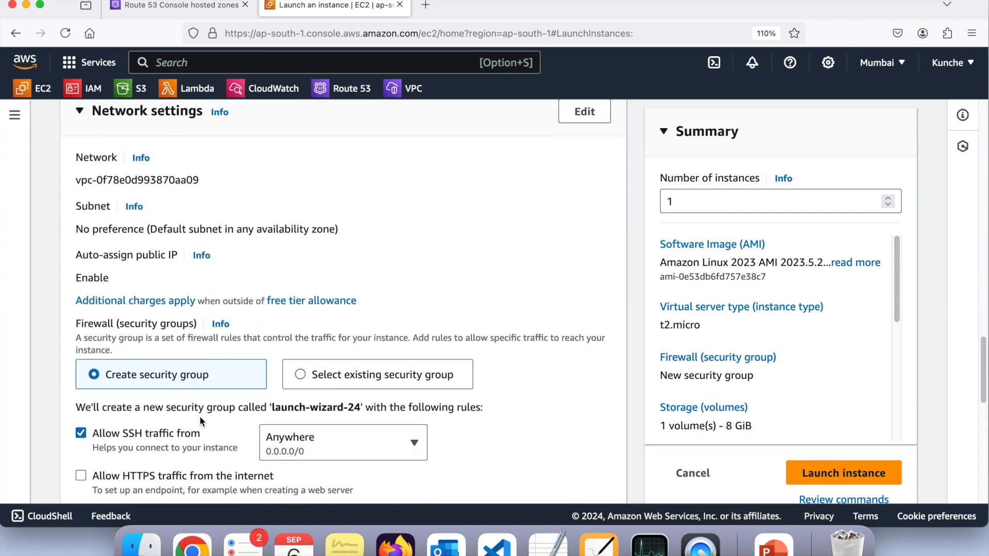
{"action": "left_click_drag", "start_coordinate": [53, 166], "coordinate": [292, 325]}
{"action": "left_click", "coordinate": [396, 328]}
{"action": "scroll", "coordinate": [397, 328], "scroll_direction": "down", "scroll_amount": 5}
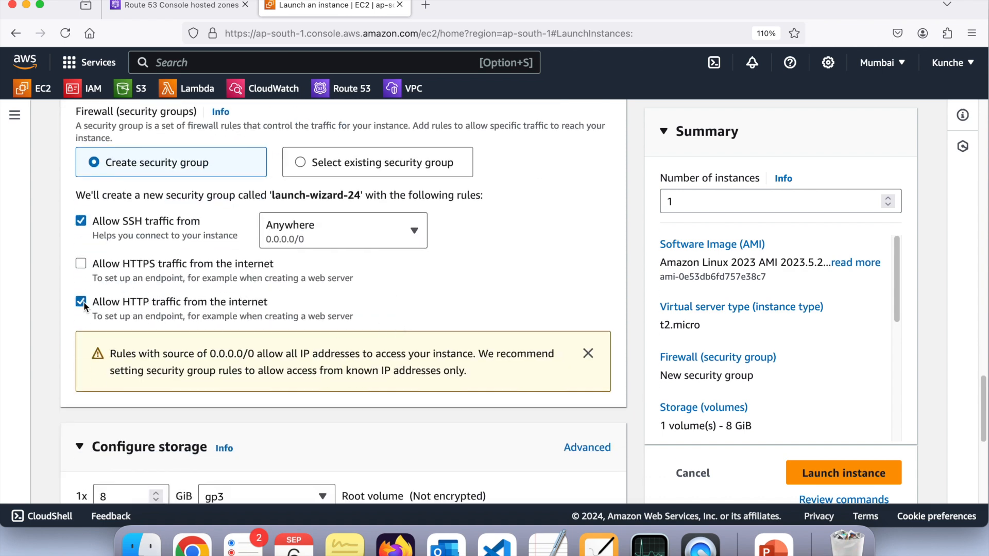
Review the storage settings and launch the instance
{"action": "scroll", "coordinate": [83, 302], "scroll_direction": "down", "scroll_amount": 3}
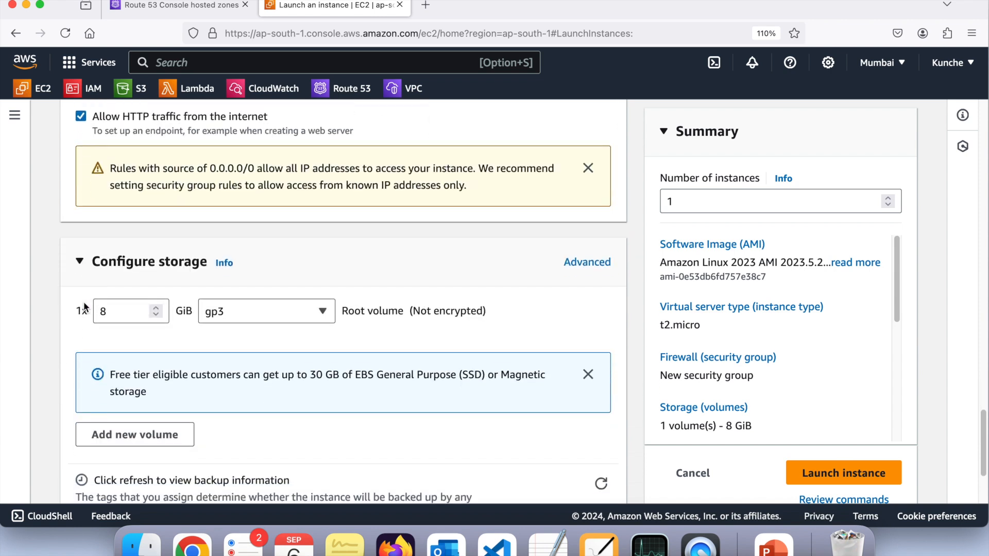
{"action": "scroll", "coordinate": [84, 302], "scroll_direction": "up", "scroll_amount": 2}
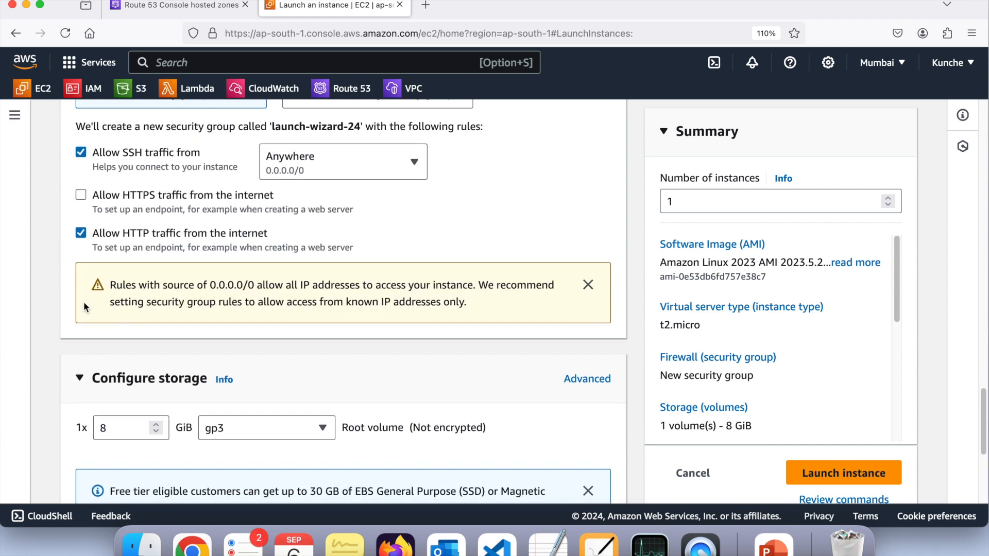
{"action": "scroll", "coordinate": [84, 301], "scroll_direction": "down", "scroll_amount": 5}
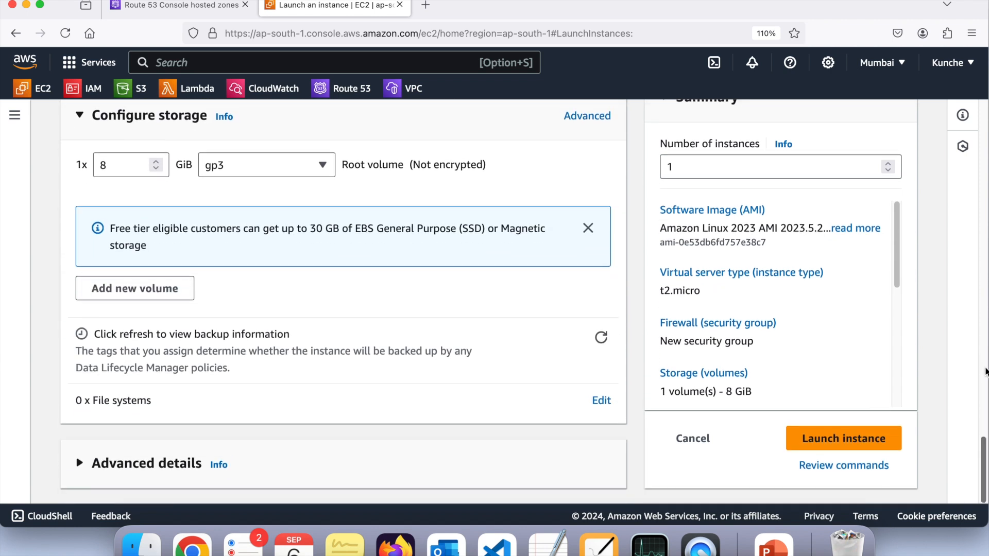
{"action": "left_click", "coordinate": [851, 437]}
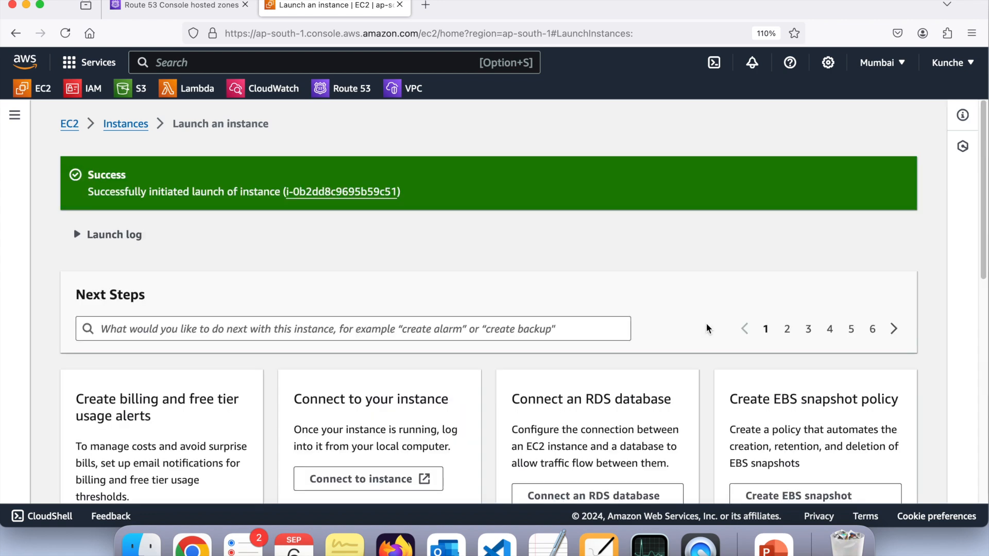
Open the newly launched base-image instance in the instances list, select it and refresh its state
{"action": "left_click", "coordinate": [378, 191]}
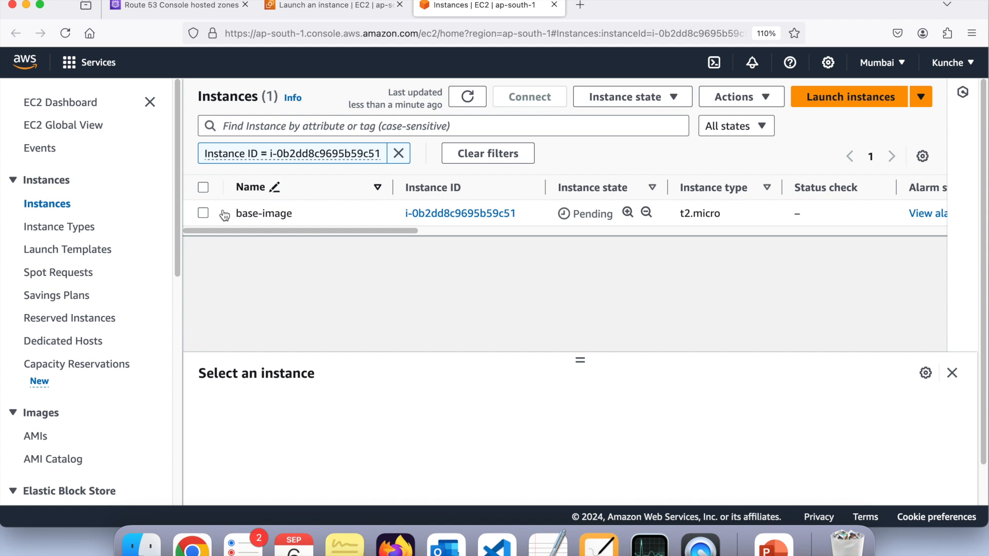
{"action": "left_click", "coordinate": [202, 212]}
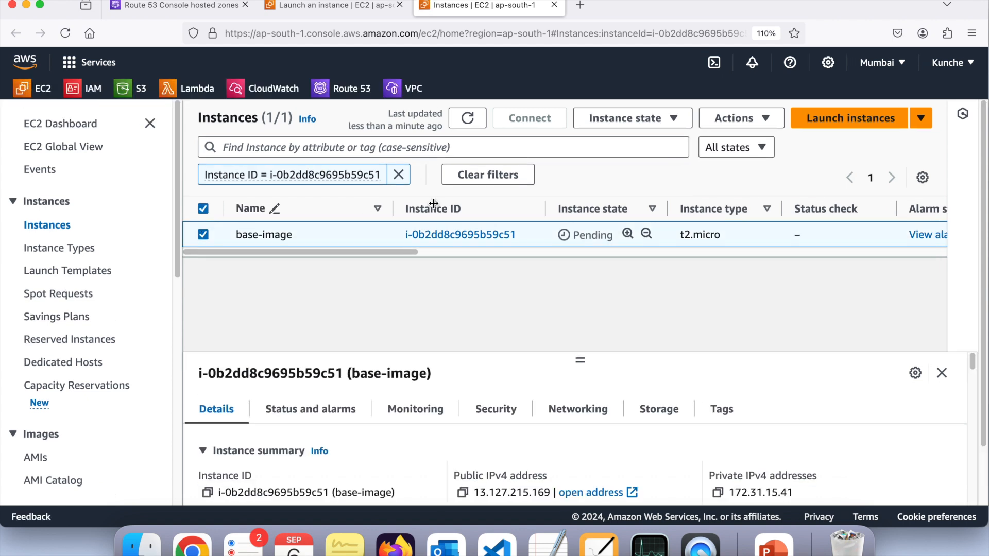
{"action": "left_click", "coordinate": [468, 117]}
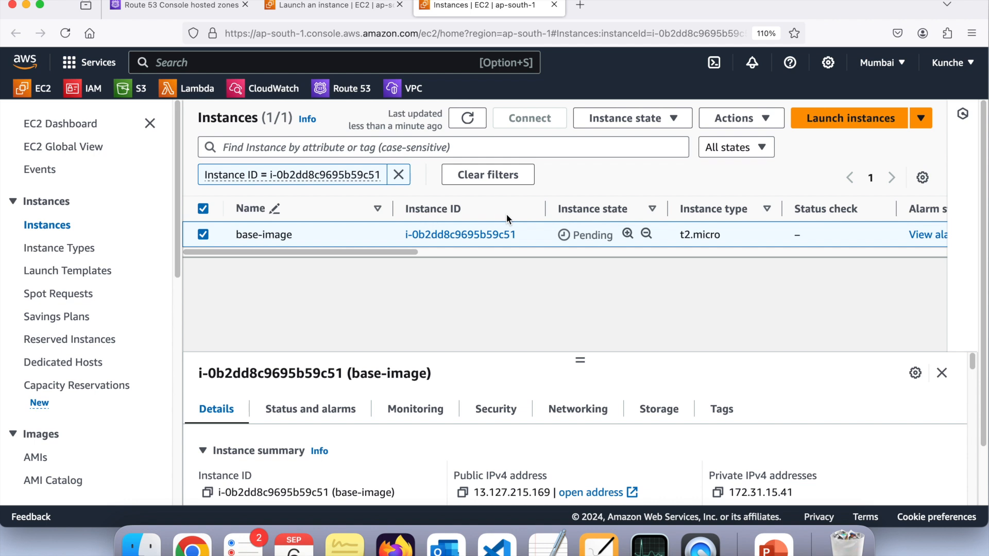
{"action": "left_click", "coordinate": [467, 125]}
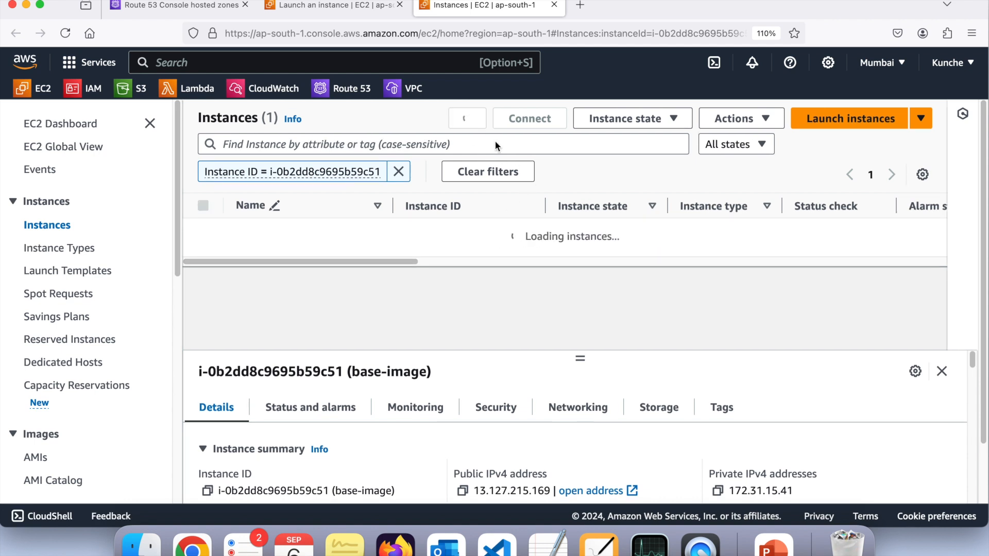
{"action": "double_click", "coordinate": [598, 234]}
{"action": "left_click", "coordinate": [469, 119]}
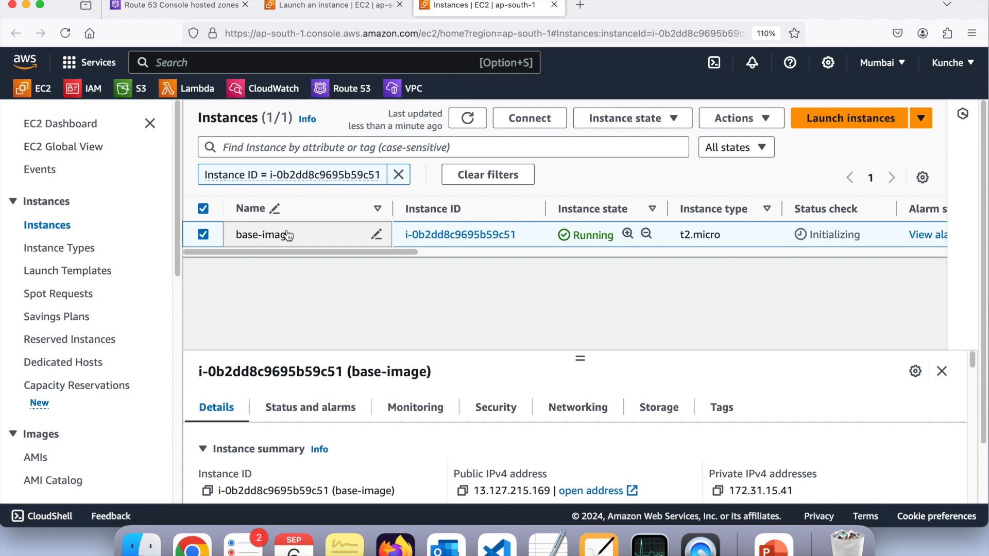
Connect to the base-image instance using EC2 Instance Connect with the username ec2-user
{"action": "left_click", "coordinate": [544, 109]}
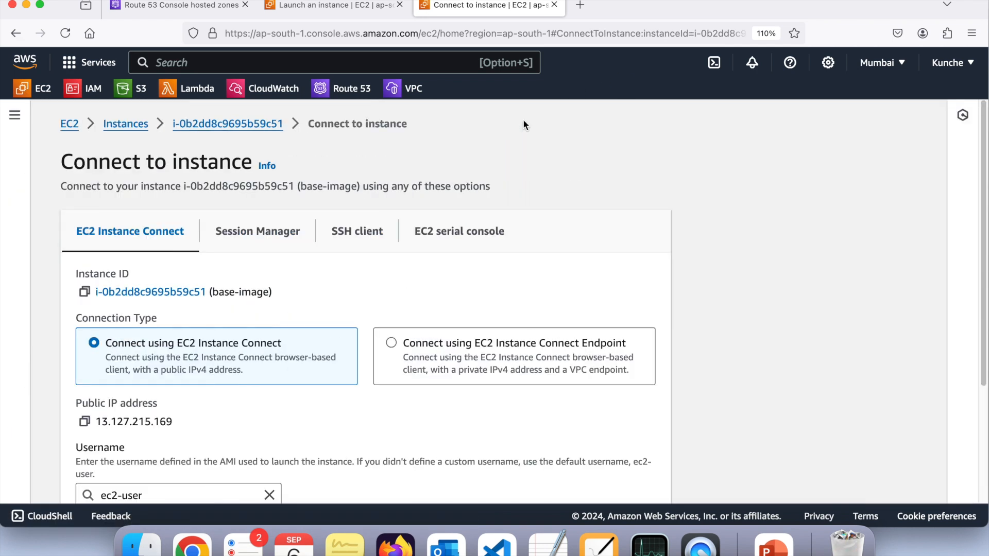
{"action": "scroll", "coordinate": [349, 243], "scroll_direction": "down", "scroll_amount": 4}
{"action": "scroll", "coordinate": [349, 244], "scroll_direction": "down", "scroll_amount": 3}
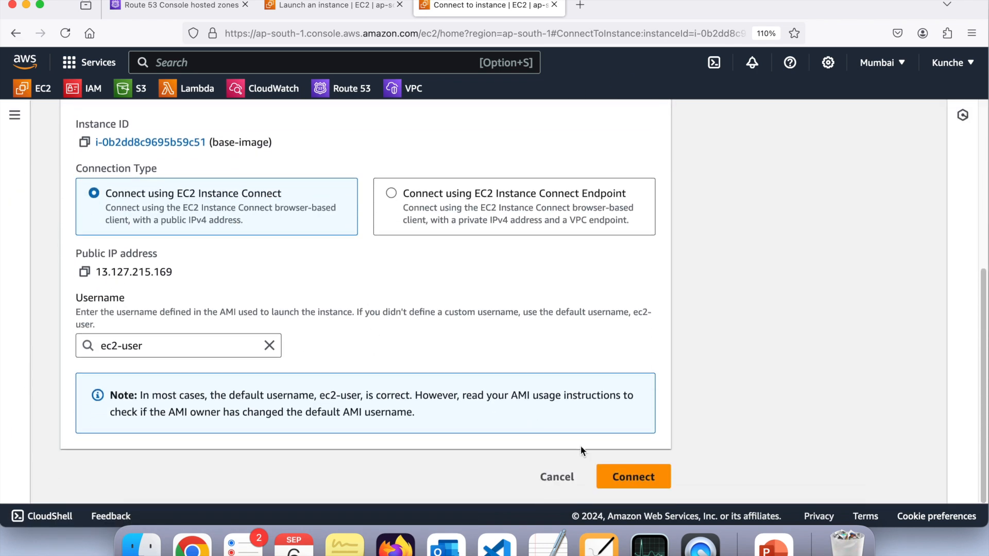
{"action": "left_click", "coordinate": [143, 346]}
{"action": "left_click", "coordinate": [330, 357]}
{"action": "left_click", "coordinate": [642, 479]}
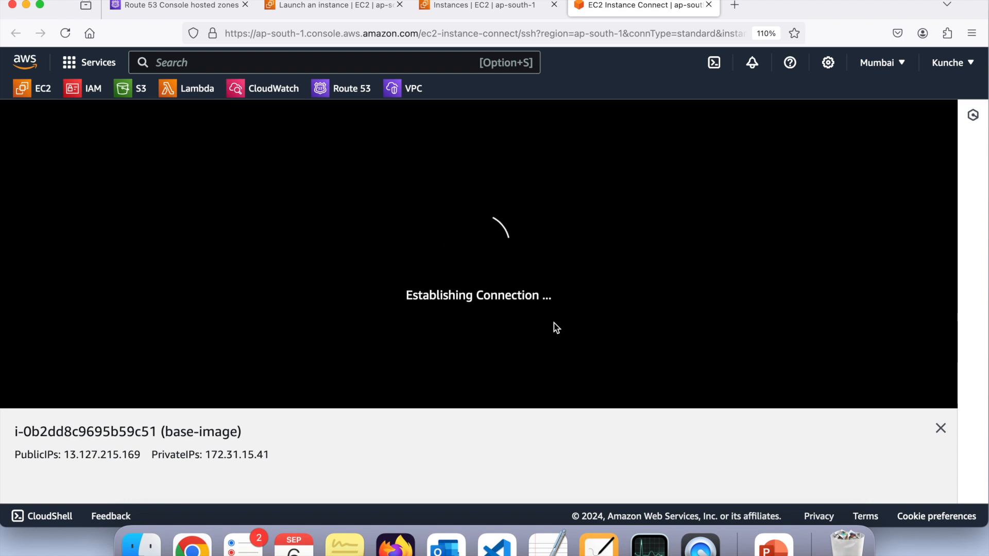
Switch to the root user in the instance's terminal with "sudo su -"
{"action": "left_click", "coordinate": [283, 259]}
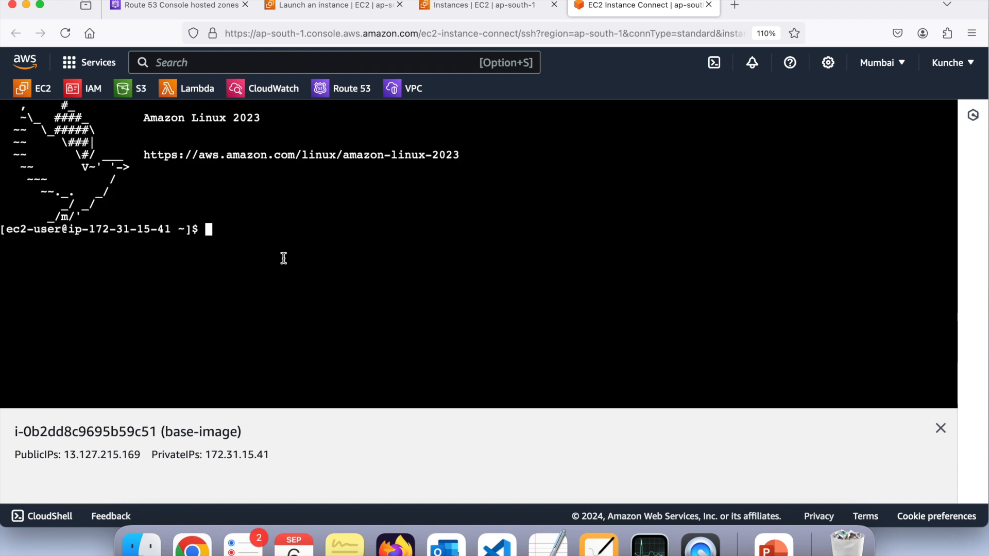
{"action": "type", "text": "sudo su -"}
{"action": "key", "text": "Return"}
Install the Apache web server with "yum install httpd" and accept the installation with y
{"action": "type", "text": "yu"}
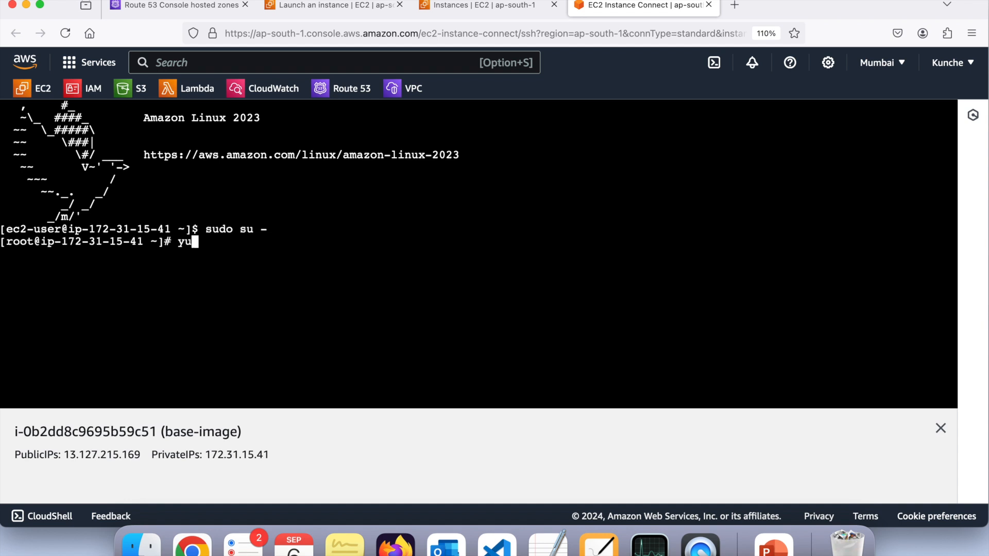
{"action": "type", "text": "m instal"}
{"action": "key", "text": "BackSpace"}
{"action": "key", "text": "BackSpace"}
{"action": "type", "text": "all httpd"}
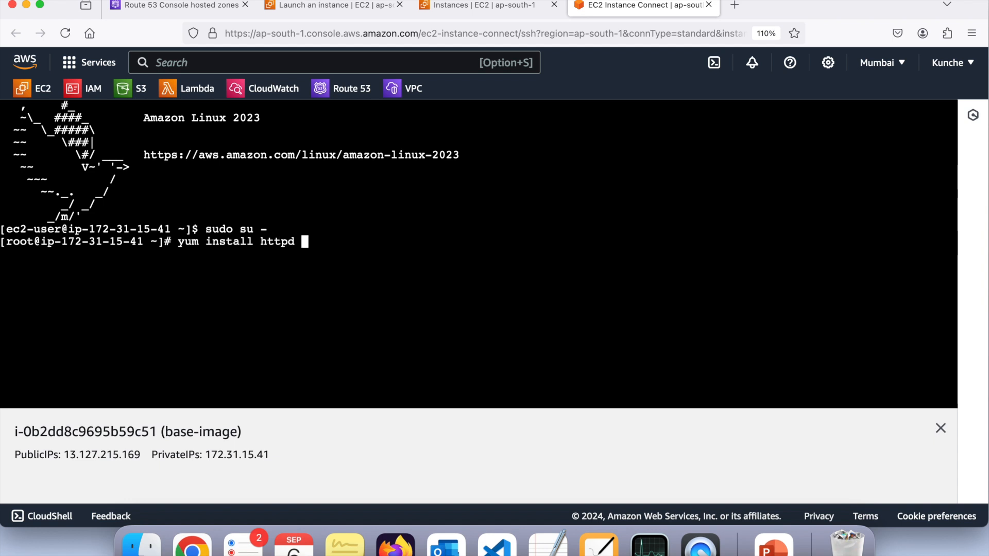
{"action": "key", "text": "Return"}
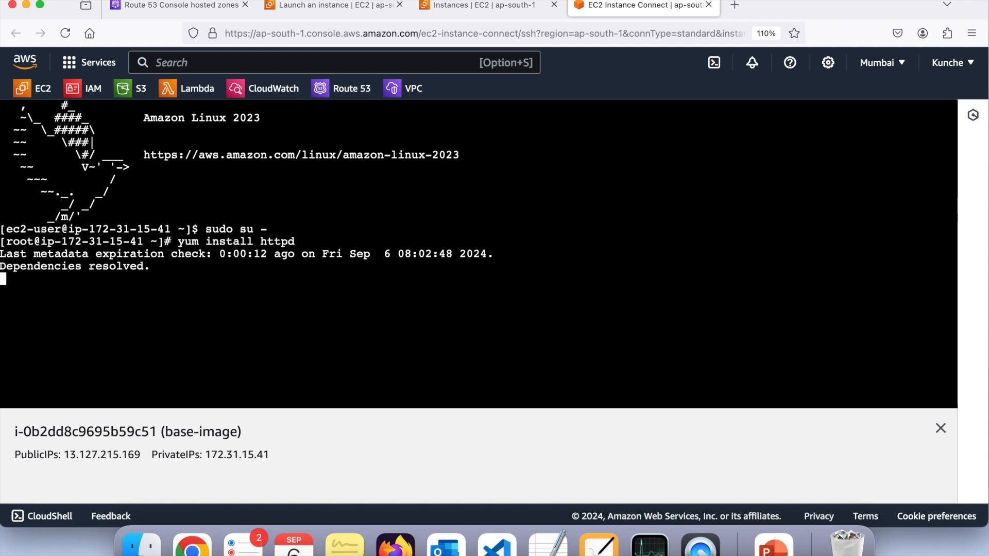
{"action": "type", "text": "y"}
{"action": "key", "text": "Return"}
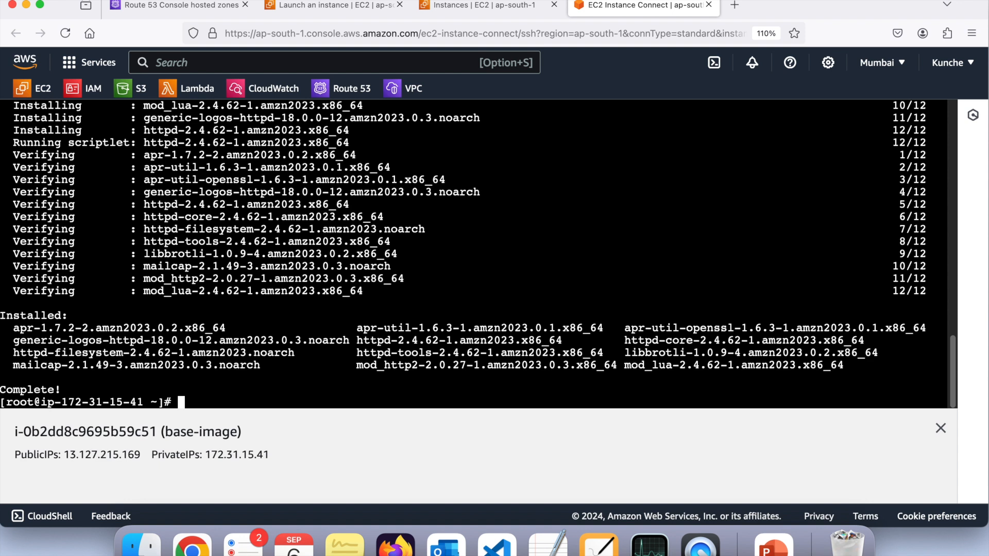
Start the web server service with "systemctl start httpd"
{"action": "type", "text": "systecmctl start httpd"}
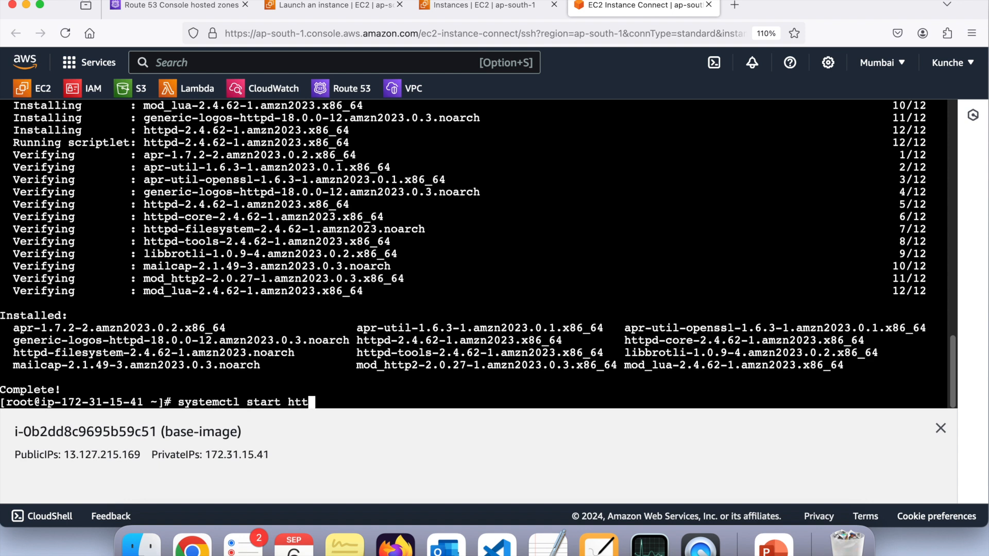
{"action": "key", "text": "Return"}
Enable the web server service at boot with "systemctl enable httpd"
{"action": "key", "text": "Up"}
{"action": "key", "text": "Left"}
{"action": "key", "text": "Left"}
{"action": "key", "text": "Left"}
{"action": "key", "text": "Left"}
{"action": "key", "text": "Left"}
{"action": "key", "text": "Left"}
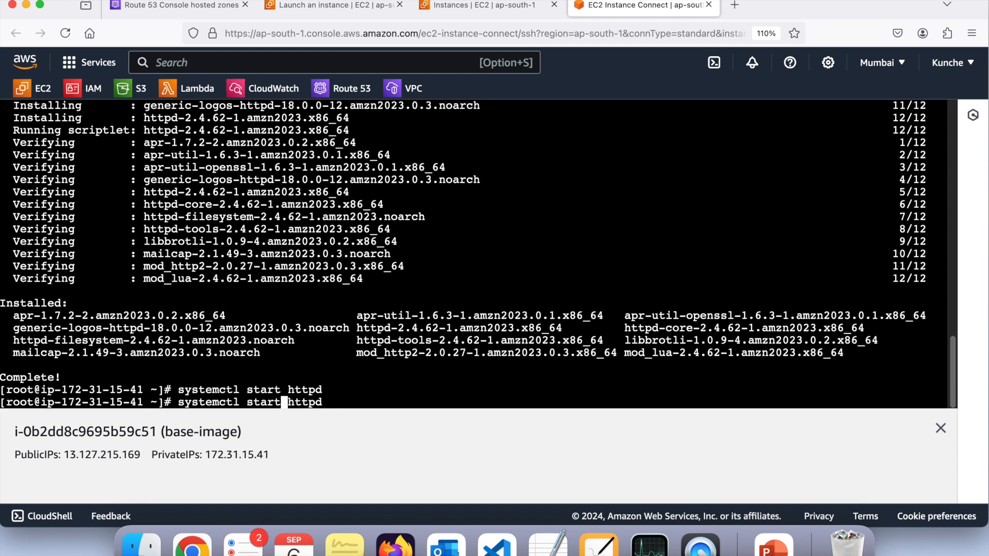
{"action": "key", "text": "BackSpace"}
{"action": "key", "text": "BackSpace"}
{"action": "key", "text": "BackSpace"}
{"action": "key", "text": "BackSpace"}
{"action": "key", "text": "BackSpace"}
{"action": "type", "text": "enable"}
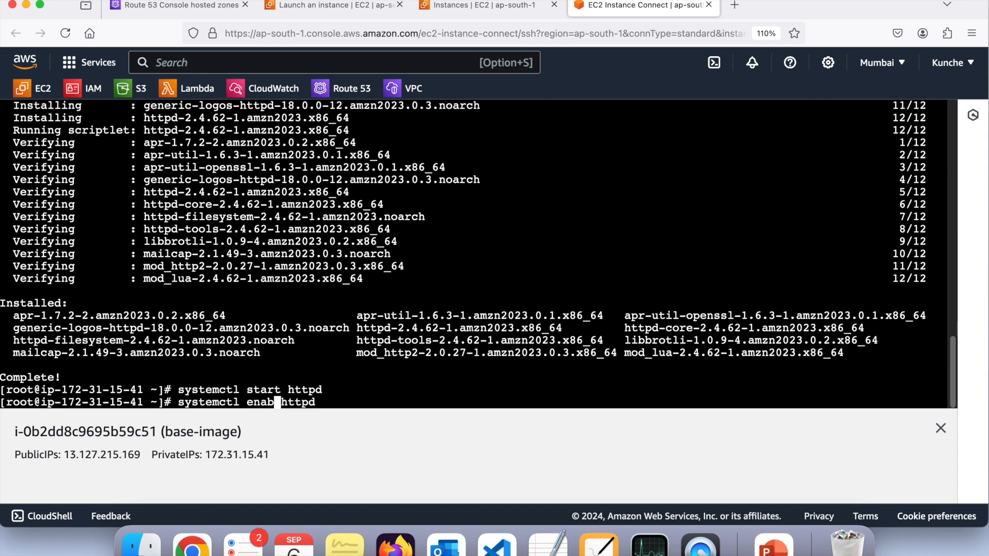
{"action": "key", "text": "Return"}
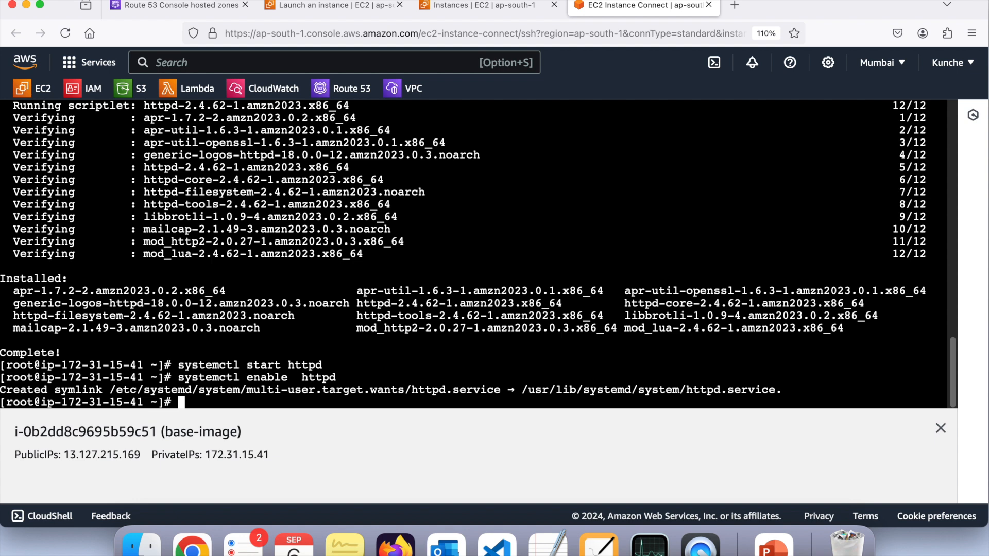
Open the instance's public IP address 13.127.215.169 in a new browser tab to check the web server's page
{"action": "left_click_drag", "start_coordinate": [65, 454], "coordinate": [140, 454]}
{"action": "key", "text": "super+c"}
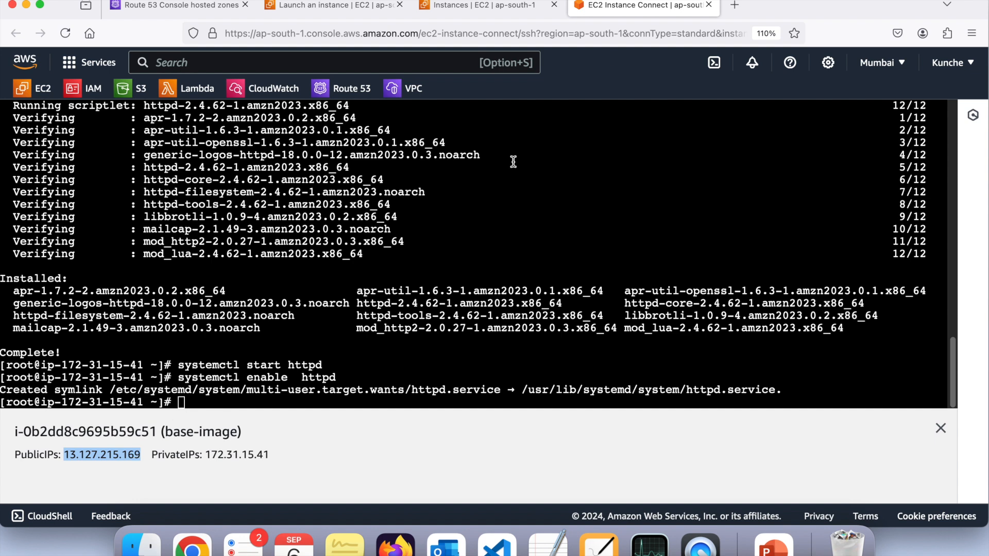
{"action": "left_click", "coordinate": [741, 11]}
{"action": "key", "text": "super+v"}
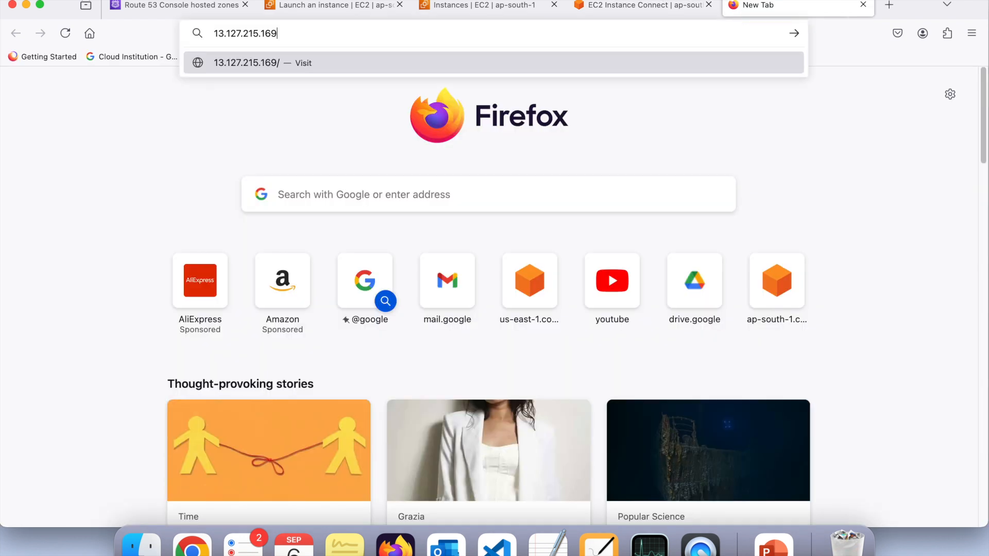
{"action": "key", "text": "Return"}
{"action": "left_click_drag", "start_coordinate": [103, 71], "coordinate": [10, 67]}
{"action": "left_click", "coordinate": [375, 93]}
Return to the instance's terminal, change to the /var/www/html/ directory and list its contents
{"action": "left_click", "coordinate": [499, 17]}
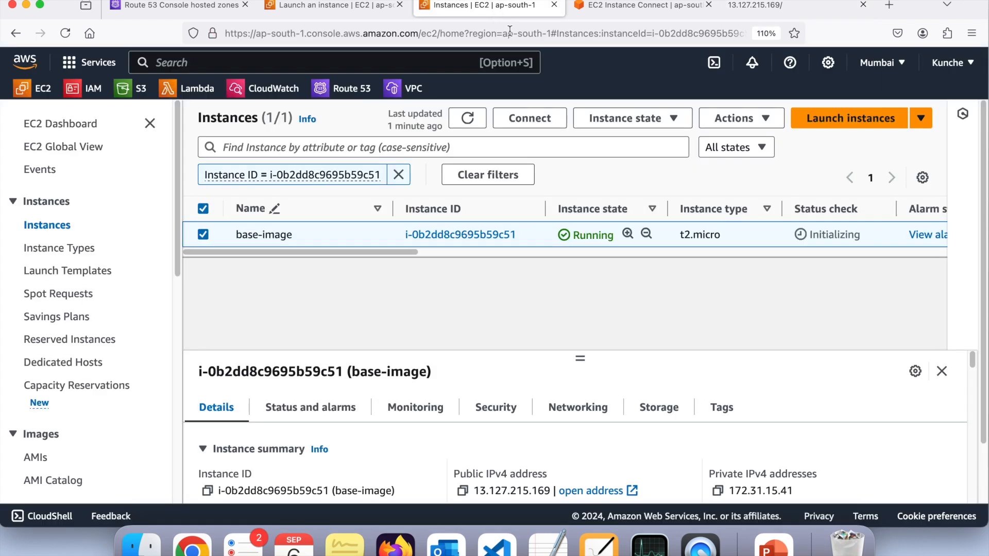
{"action": "left_click", "coordinate": [577, 15]}
{"action": "left_click", "coordinate": [522, 235]}
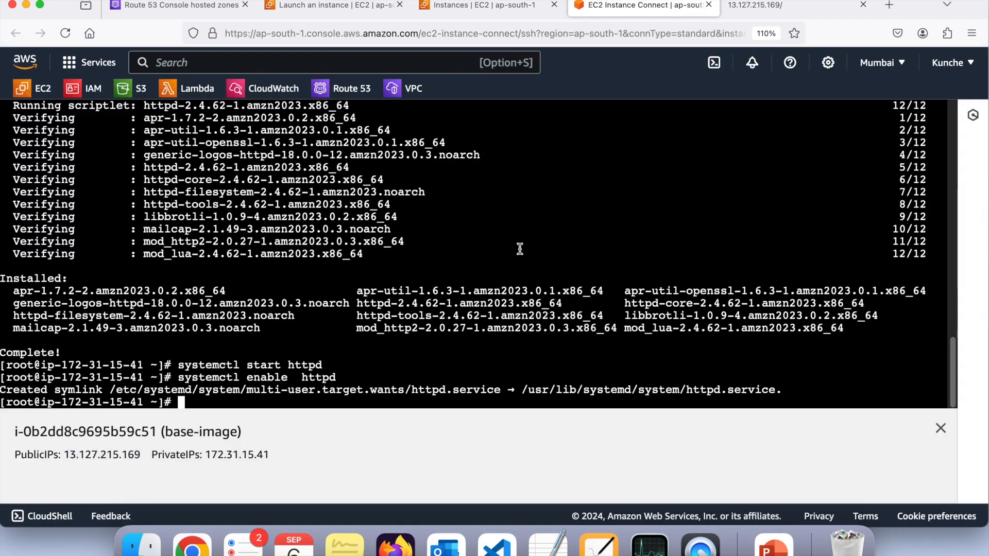
{"action": "type", "text": "cd /var/"}
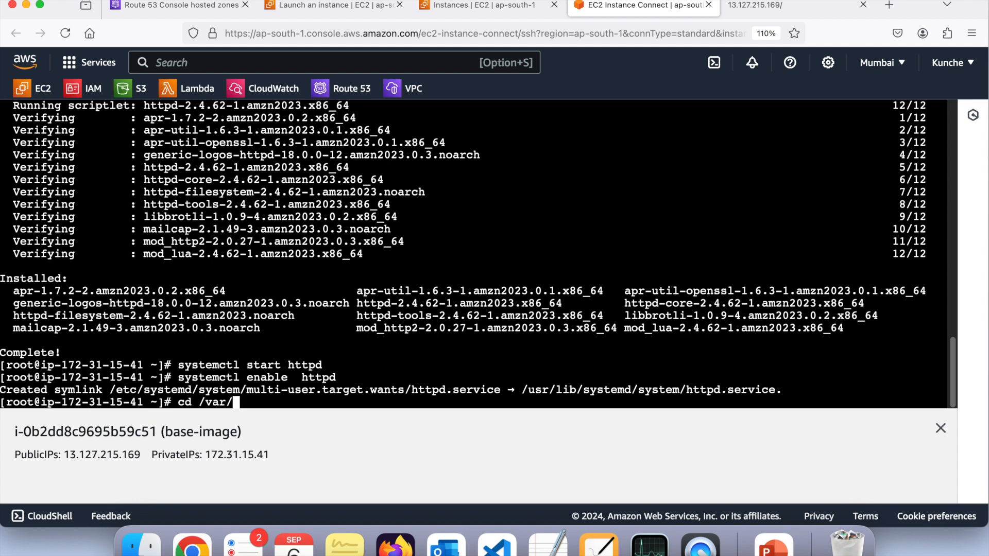
{"action": "type", "text": "www/html/"}
{"action": "key", "text": "Return"}
{"action": "type", "text": "ls"}
{"action": "key", "text": "Return"}
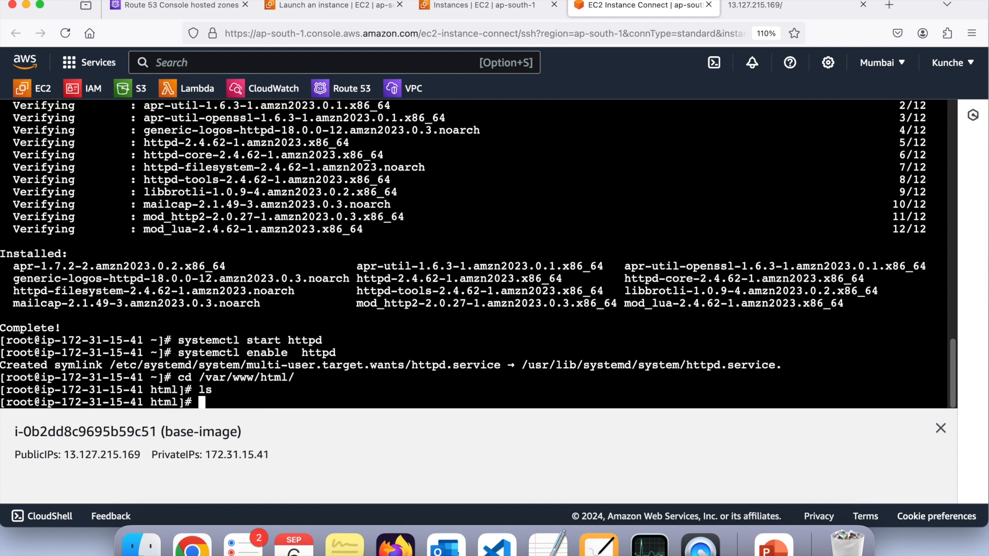
Create index.html in the current directory with vi, enter the text "Output from Snapshot image", and save and quit
{"action": "type", "text": "vi index.html"}
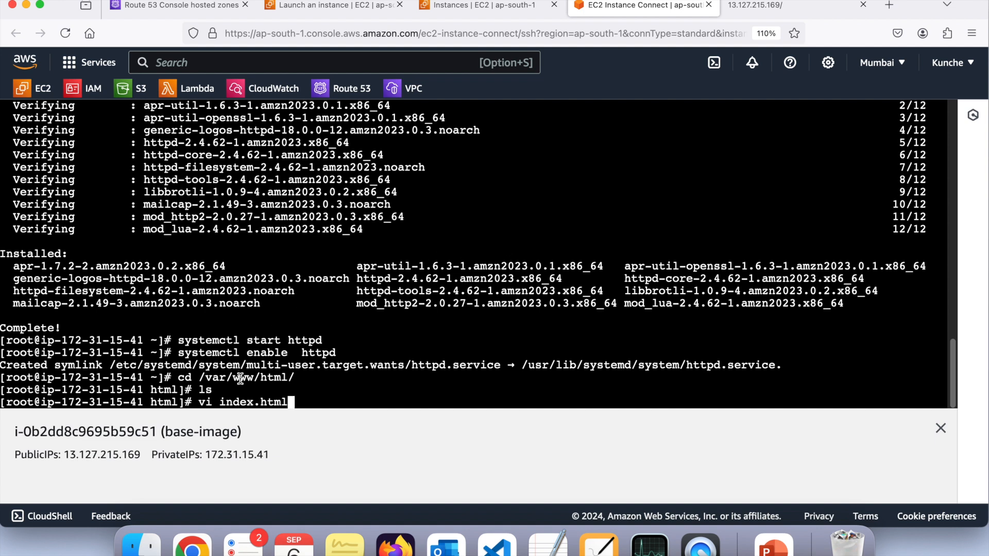
{"action": "key", "text": "Return"}
{"action": "key", "text": "i"}
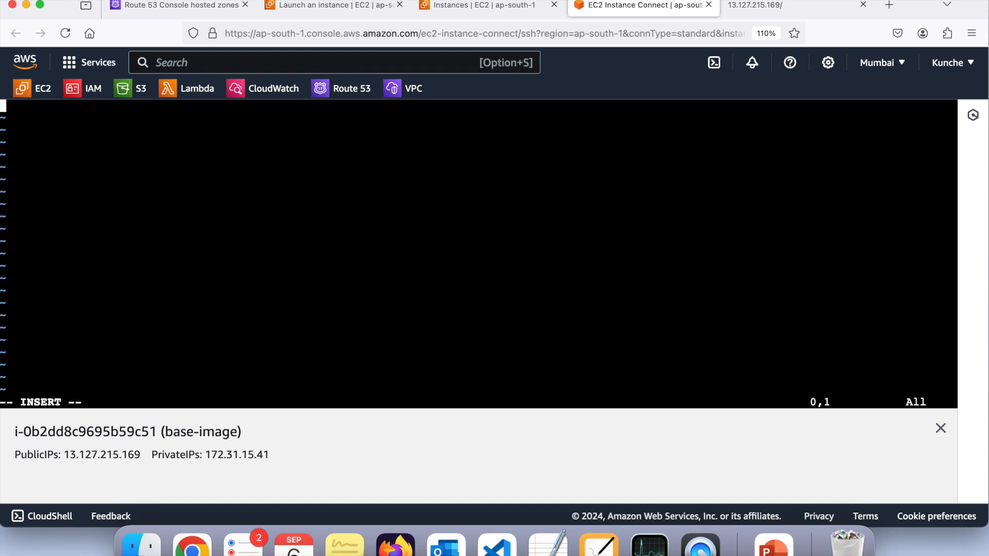
{"action": "type", "text": "Out "}
{"action": "type", "text": "ut from "}
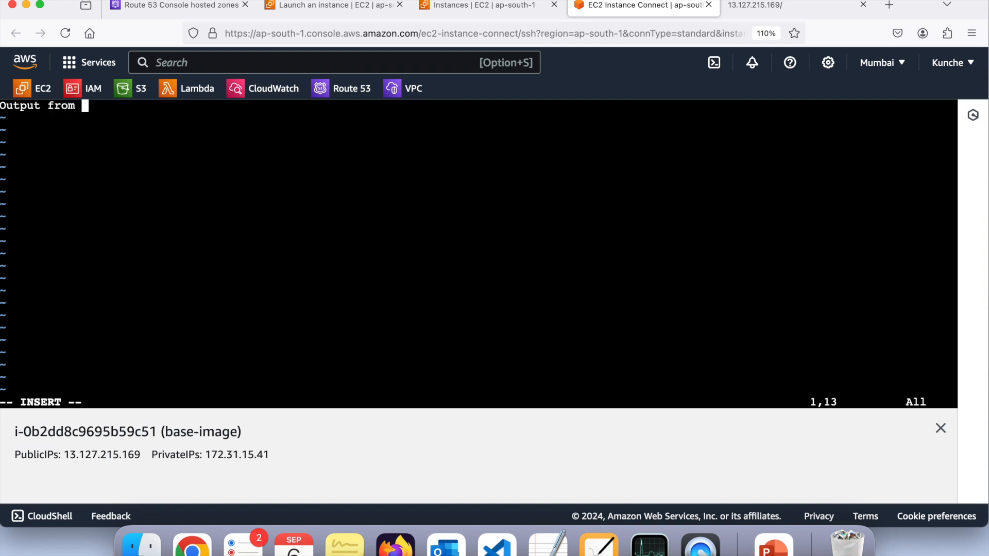
{"action": "type", "text": "Snapshot image"}
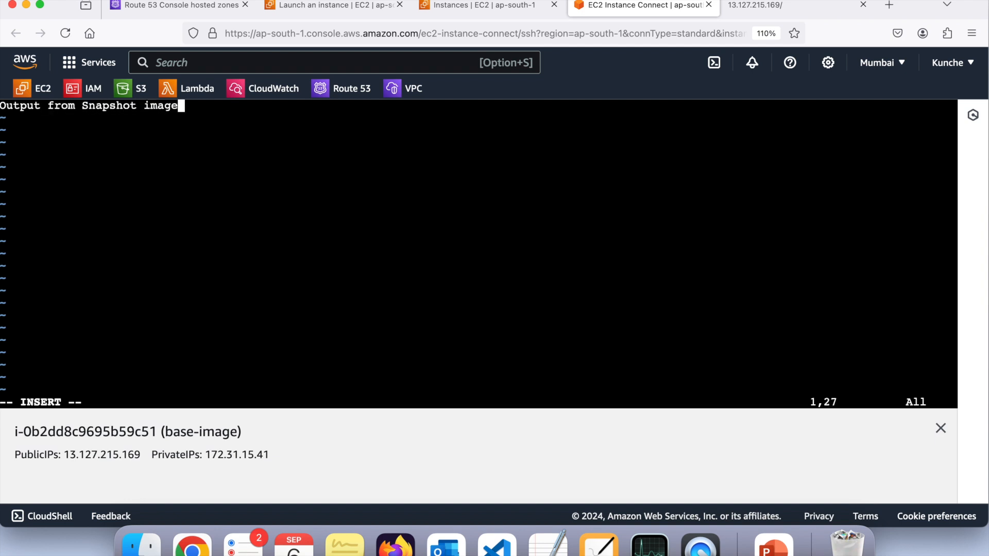
{"action": "key", "text": "Escape"}
{"action": "type", "text": ":wq!"}
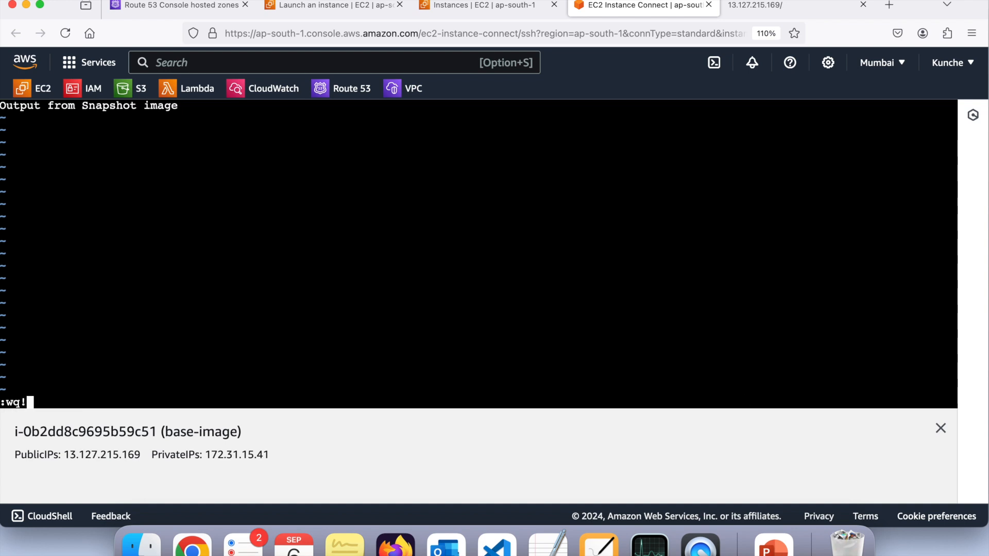
{"action": "key", "text": "Return"}
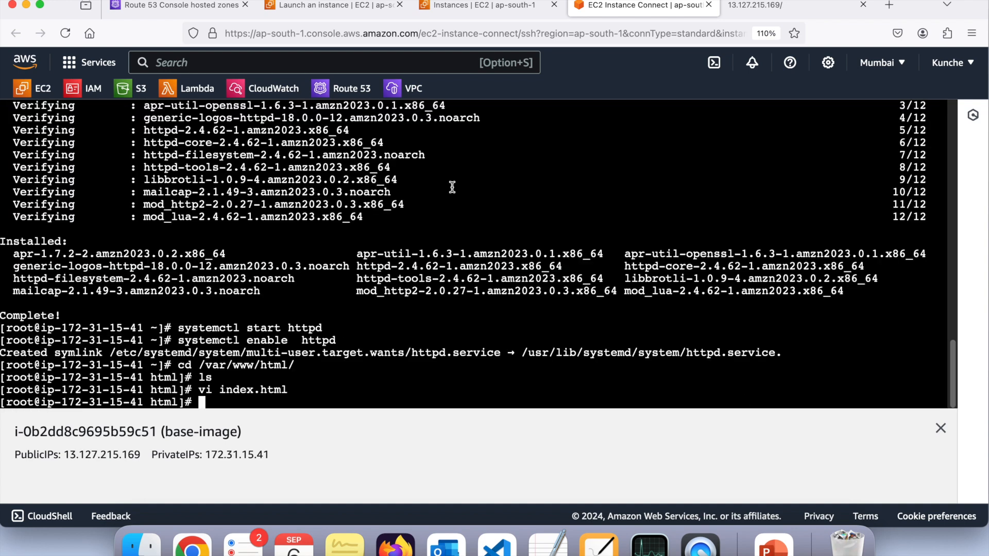
Reload the 13.127.215.169 page in its browser tab to check the custom index page, and close that tab
{"action": "left_click", "coordinate": [734, 14]}
{"action": "left_click", "coordinate": [639, 29]}
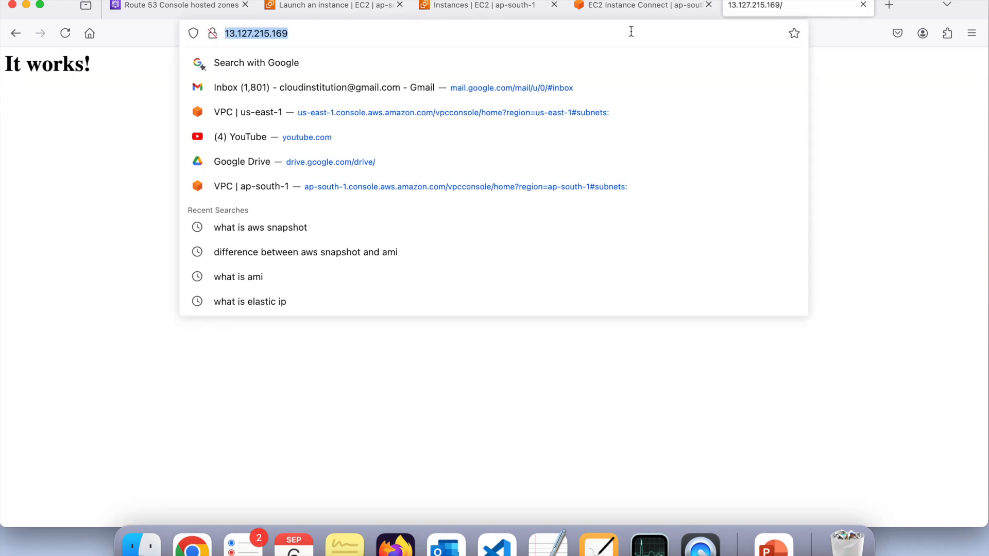
{"action": "key", "text": "Return"}
{"action": "scroll", "coordinate": [103, 60], "scroll_direction": "up", "scroll_amount": 5}
{"action": "scroll", "coordinate": [104, 61], "scroll_direction": "left", "scroll_amount": 3}
{"action": "scroll", "coordinate": [99, 61], "scroll_direction": "down", "scroll_amount": 2}
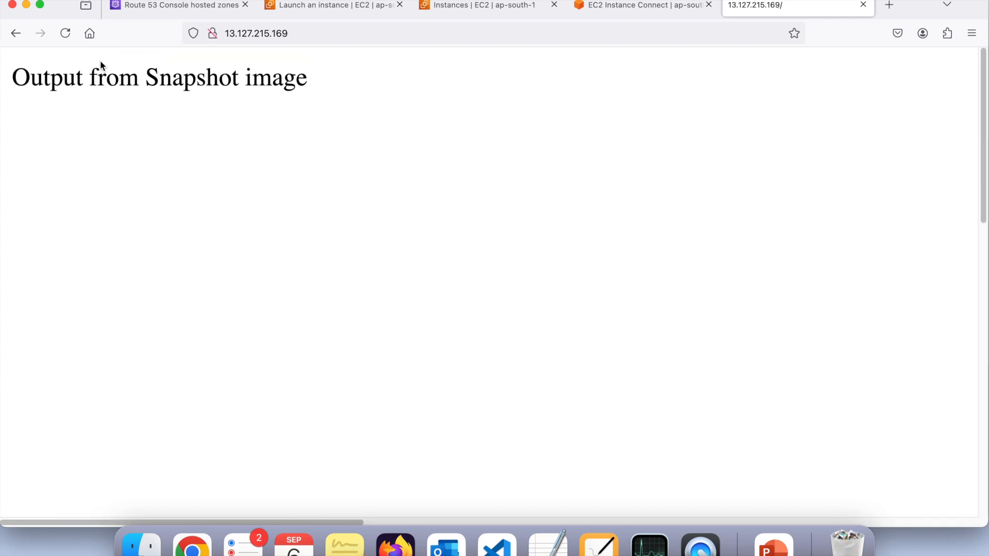
{"action": "double_click", "coordinate": [400, 53]}
{"action": "triple_click", "coordinate": [400, 57]}
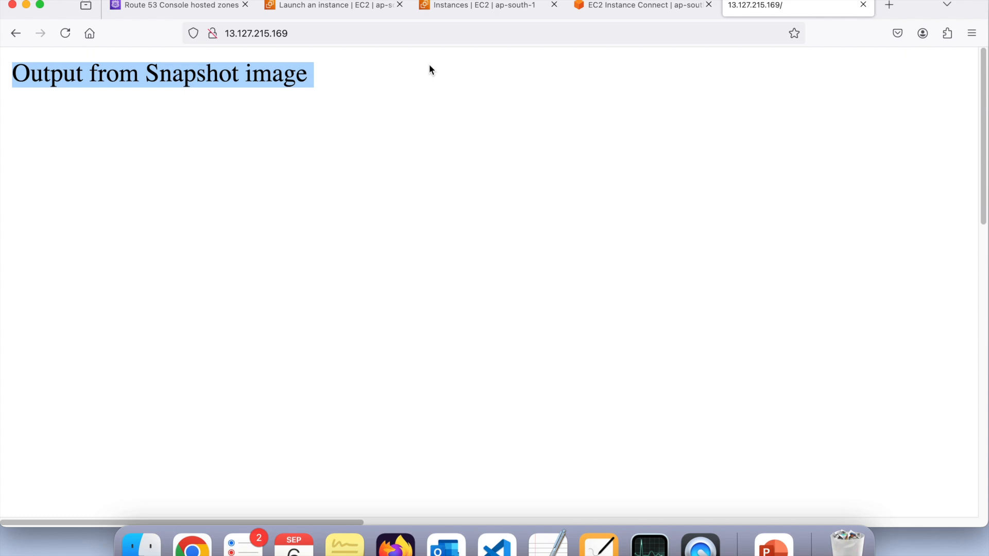
{"action": "left_click", "coordinate": [863, 4]}
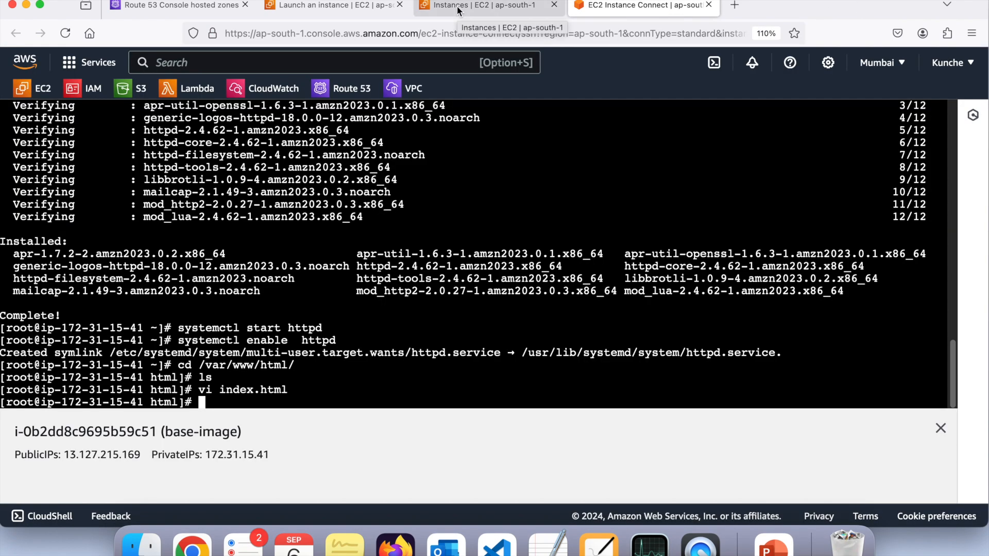
Return to the EC2 console, open the Elastic Block Store snapshots list and start creating a new snapshot
{"action": "left_click", "coordinate": [457, 6]}
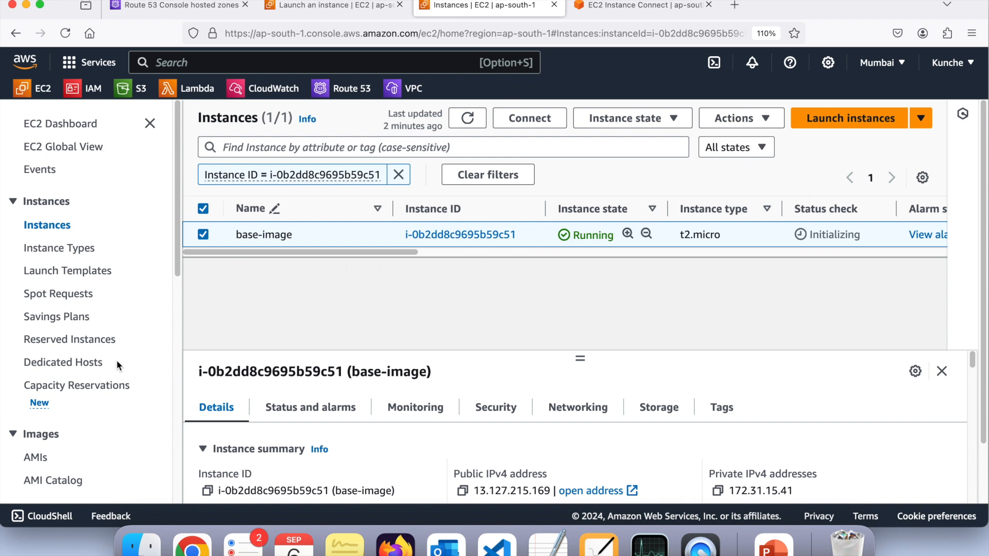
{"action": "scroll", "coordinate": [116, 364], "scroll_direction": "down", "scroll_amount": 8}
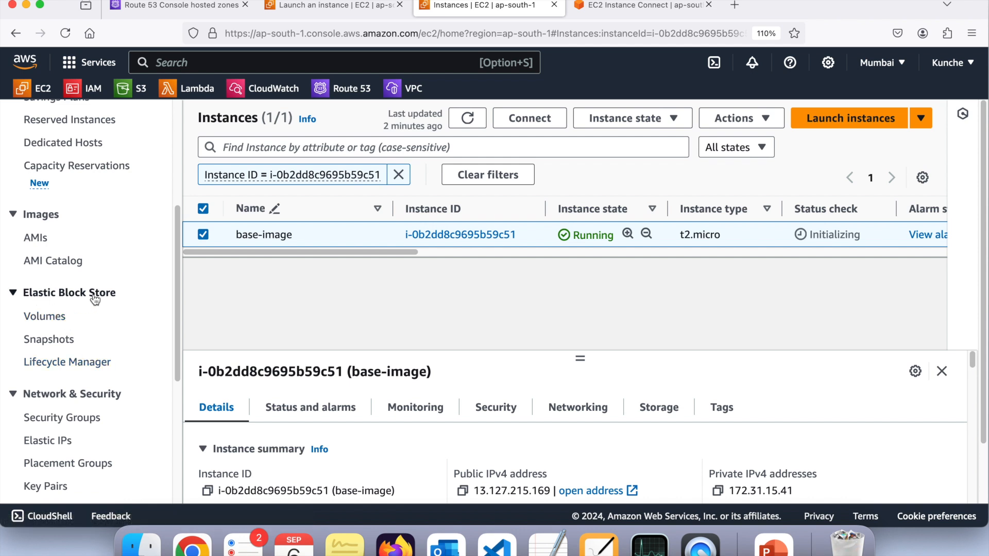
{"action": "left_click", "coordinate": [62, 340]}
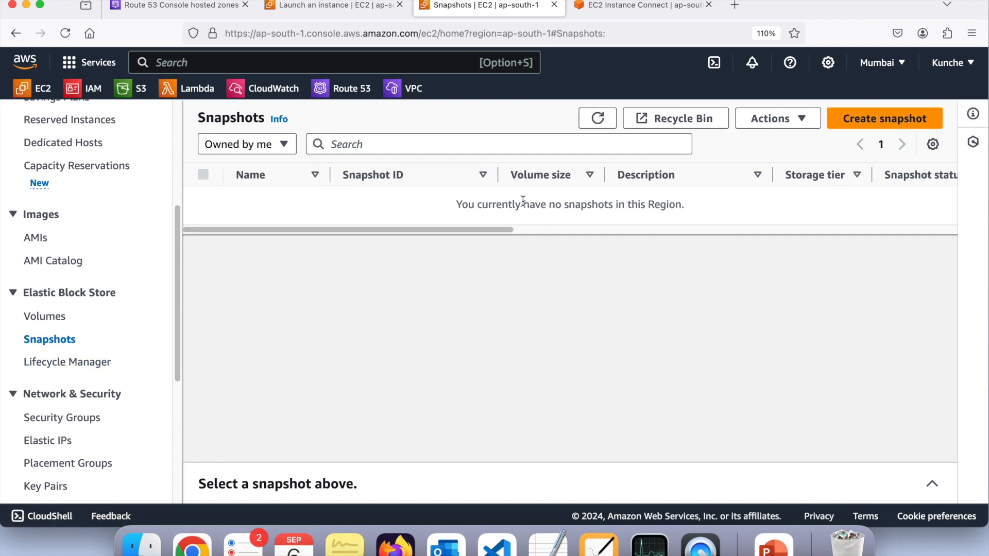
{"action": "left_click", "coordinate": [844, 118]}
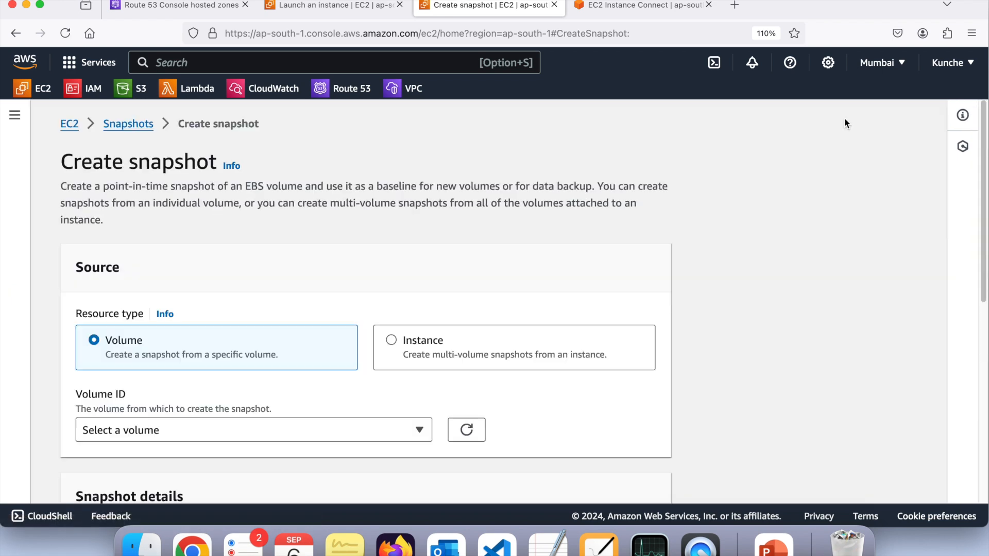
Set the snapshot's source resource type to Instance and choose the base-image instance i-0b2dd8c9695b59c51
{"action": "scroll", "coordinate": [412, 272], "scroll_direction": "down", "scroll_amount": 5}
{"action": "scroll", "coordinate": [412, 272], "scroll_direction": "up", "scroll_amount": 1}
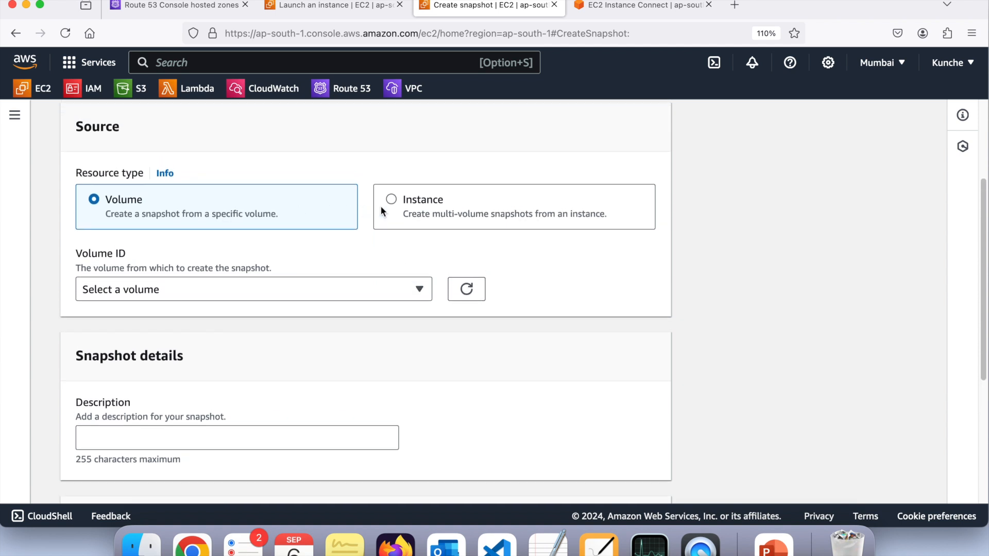
{"action": "left_click", "coordinate": [408, 209]}
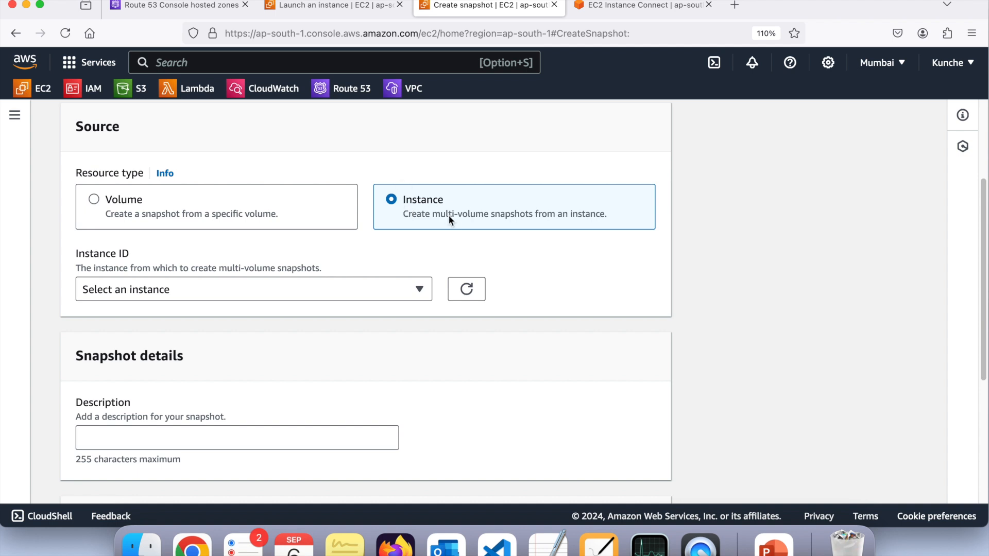
{"action": "left_click", "coordinate": [298, 297]}
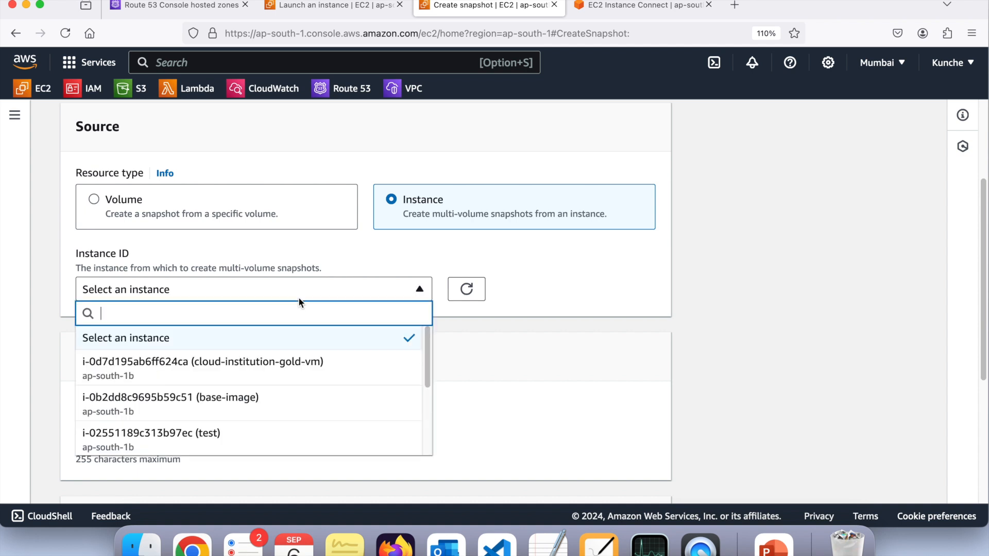
{"action": "scroll", "coordinate": [260, 404], "scroll_direction": "down", "scroll_amount": 2}
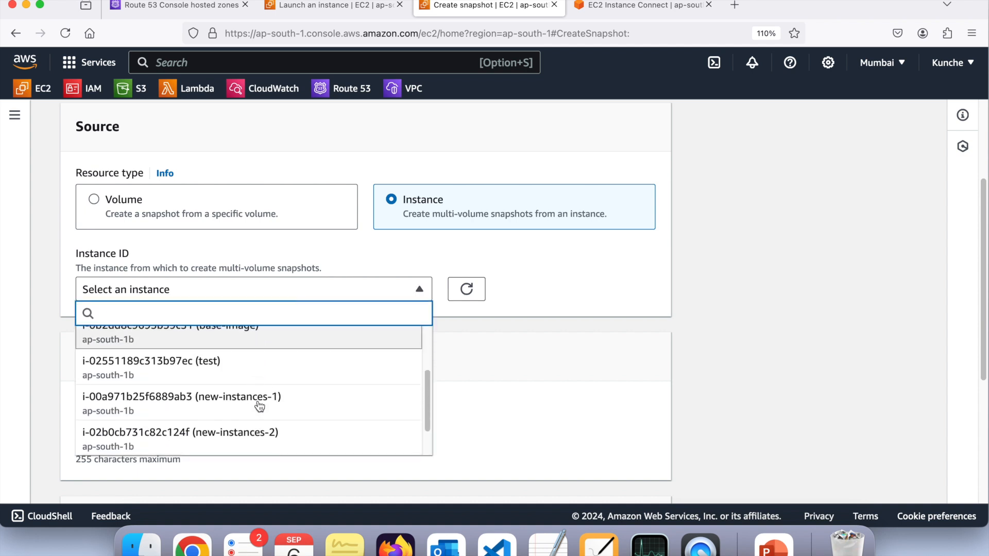
{"action": "scroll", "coordinate": [259, 407], "scroll_direction": "down", "scroll_amount": 1}
{"action": "scroll", "coordinate": [259, 407], "scroll_direction": "up", "scroll_amount": 3}
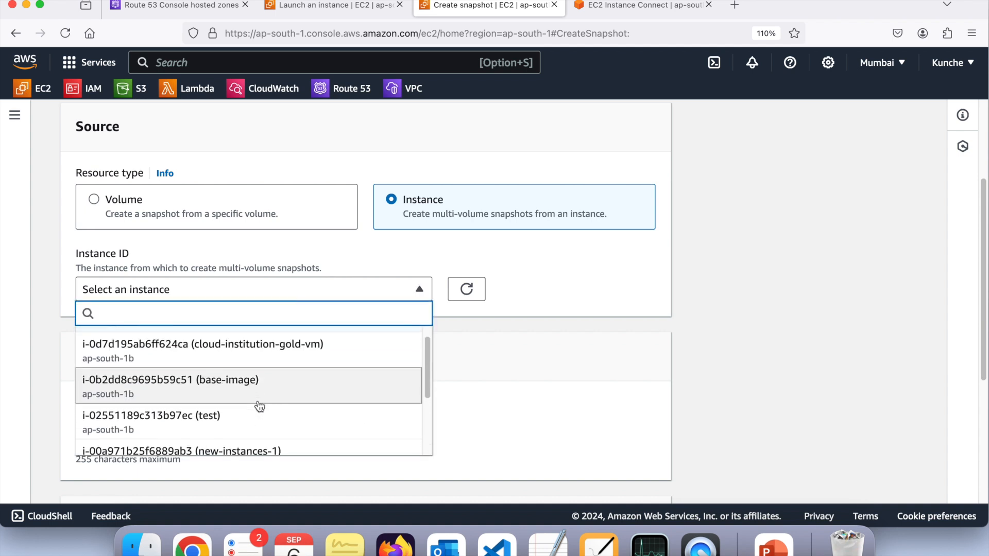
{"action": "scroll", "coordinate": [259, 407], "scroll_direction": "up", "scroll_amount": 1}
{"action": "scroll", "coordinate": [259, 407], "scroll_direction": "down", "scroll_amount": 2}
{"action": "scroll", "coordinate": [259, 406], "scroll_direction": "down", "scroll_amount": 1}
{"action": "scroll", "coordinate": [259, 406], "scroll_direction": "up", "scroll_amount": 1}
{"action": "scroll", "coordinate": [259, 406], "scroll_direction": "down", "scroll_amount": 2}
{"action": "scroll", "coordinate": [259, 407], "scroll_direction": "down", "scroll_amount": 1}
{"action": "scroll", "coordinate": [259, 406], "scroll_direction": "up", "scroll_amount": 3}
{"action": "scroll", "coordinate": [259, 407], "scroll_direction": "up", "scroll_amount": 1}
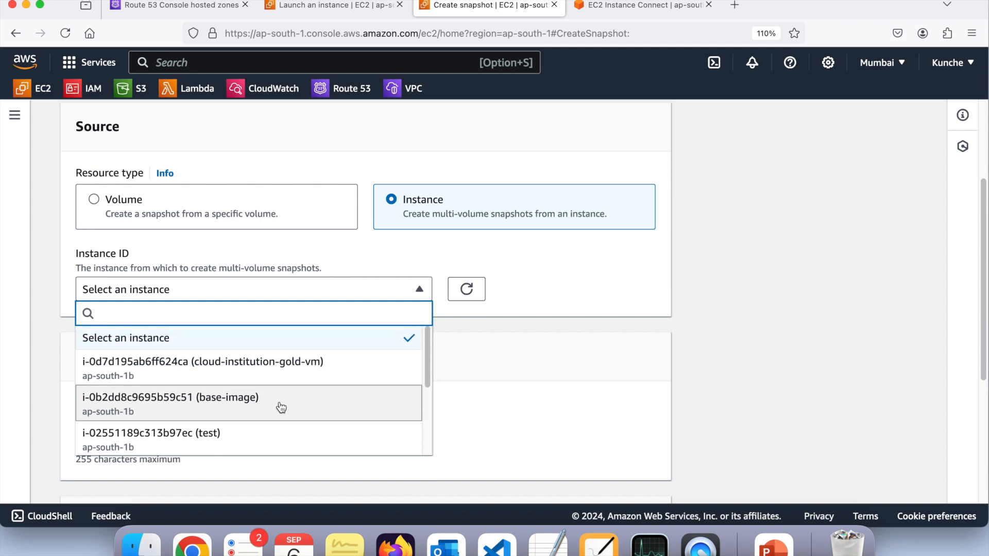
{"action": "left_click", "coordinate": [279, 406]}
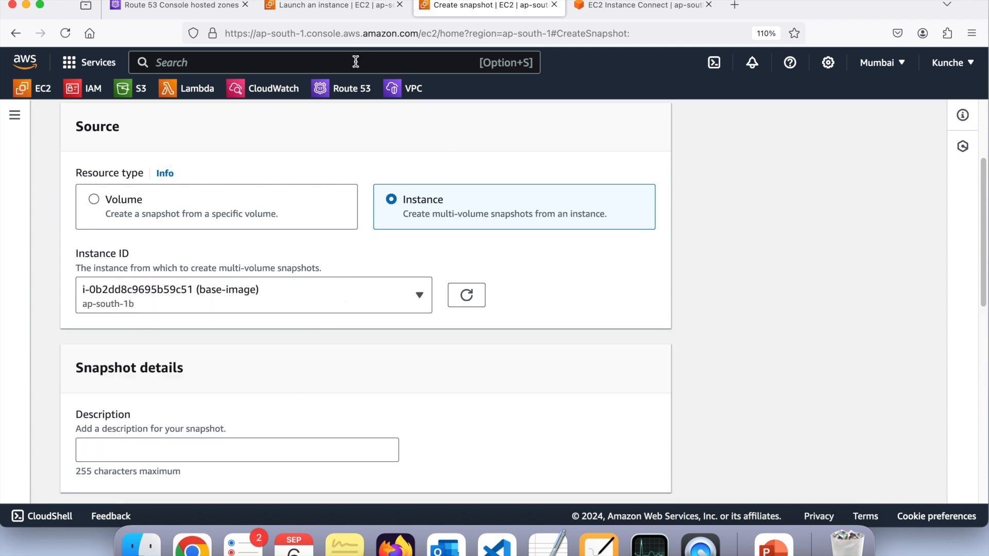
Open the running EC2 instances list in a separate tab to check the base-image instance, and return to the snapshot form
{"action": "left_click", "coordinate": [33, 93], "text": "super"}
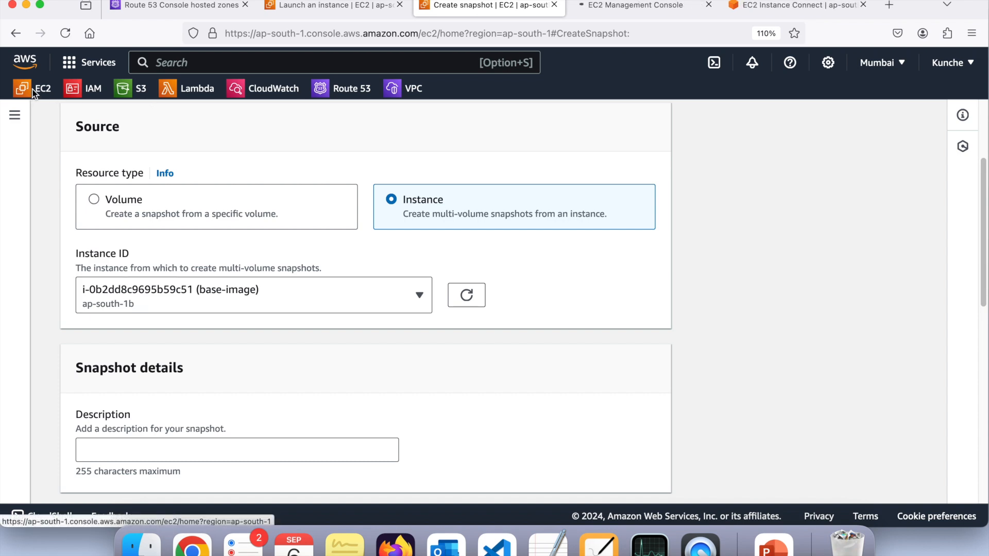
{"action": "left_click", "coordinate": [605, 7]}
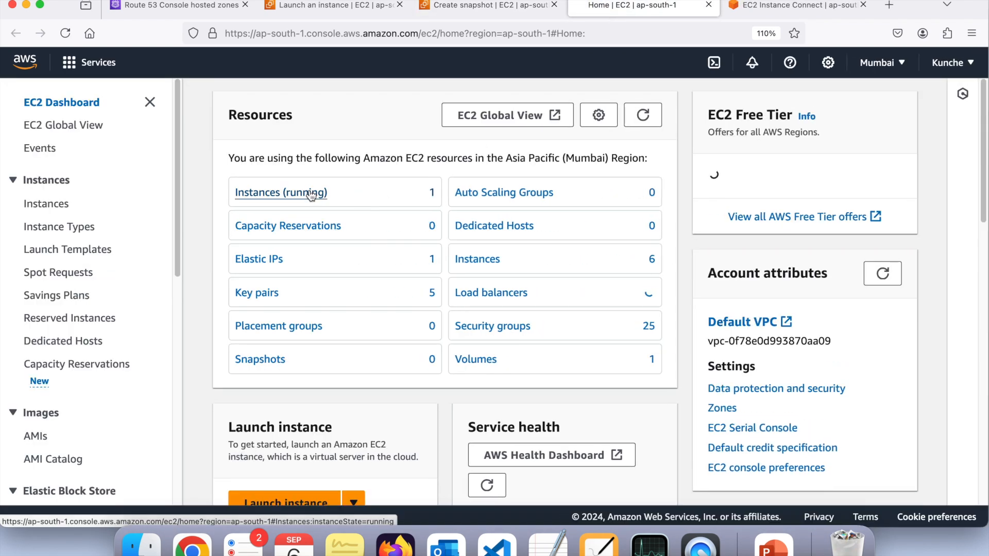
{"action": "left_click", "coordinate": [309, 192]}
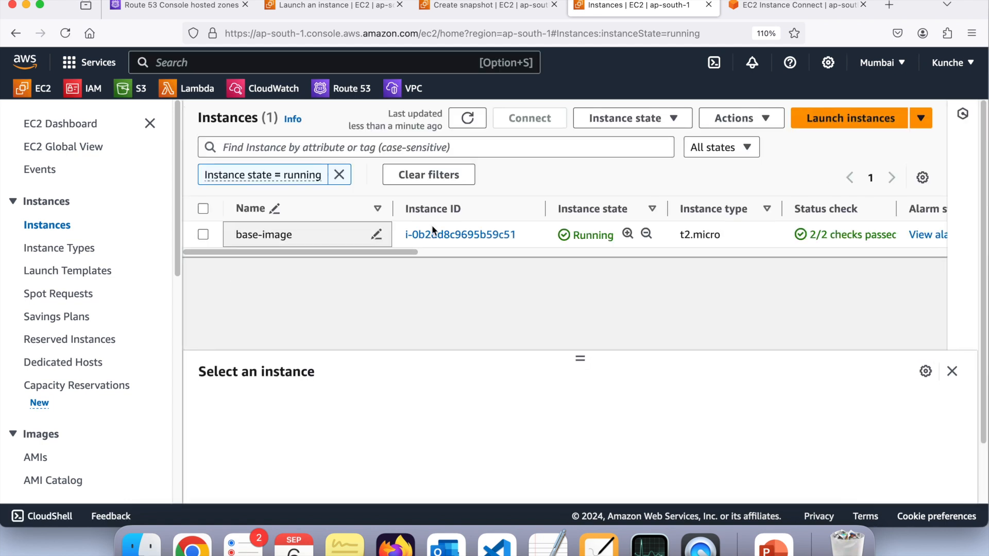
{"action": "left_click", "coordinate": [465, 8]}
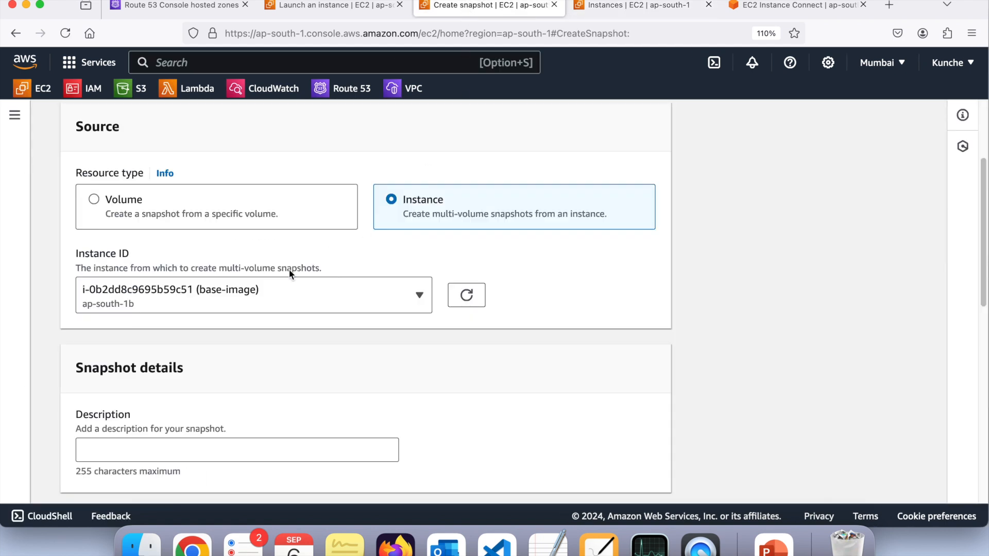
Enter "my backup" as the snapshot's description
{"action": "scroll", "coordinate": [319, 344], "scroll_direction": "down", "scroll_amount": 5}
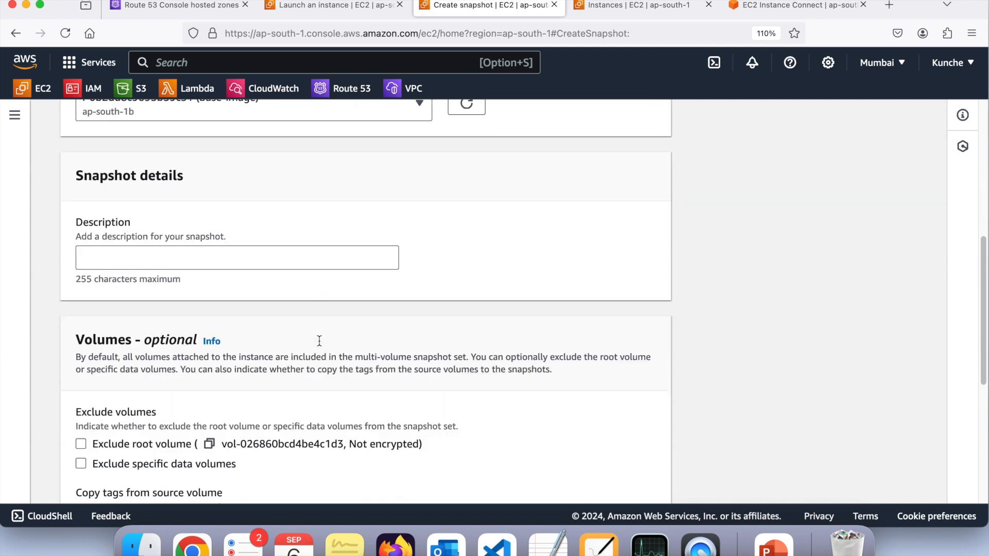
{"action": "scroll", "coordinate": [319, 341], "scroll_direction": "up", "scroll_amount": 2}
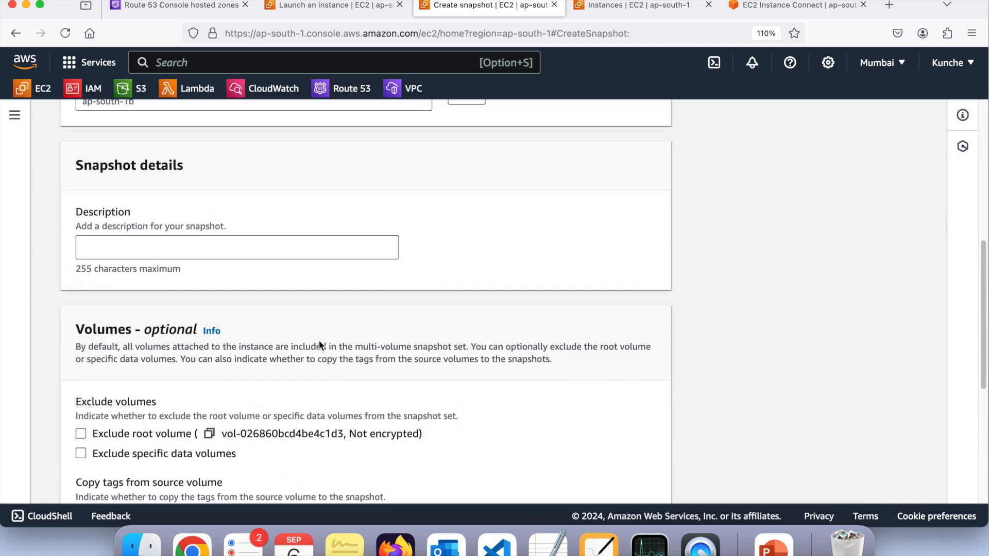
{"action": "left_click", "coordinate": [106, 249]}
{"action": "type", "text": "my backup"}
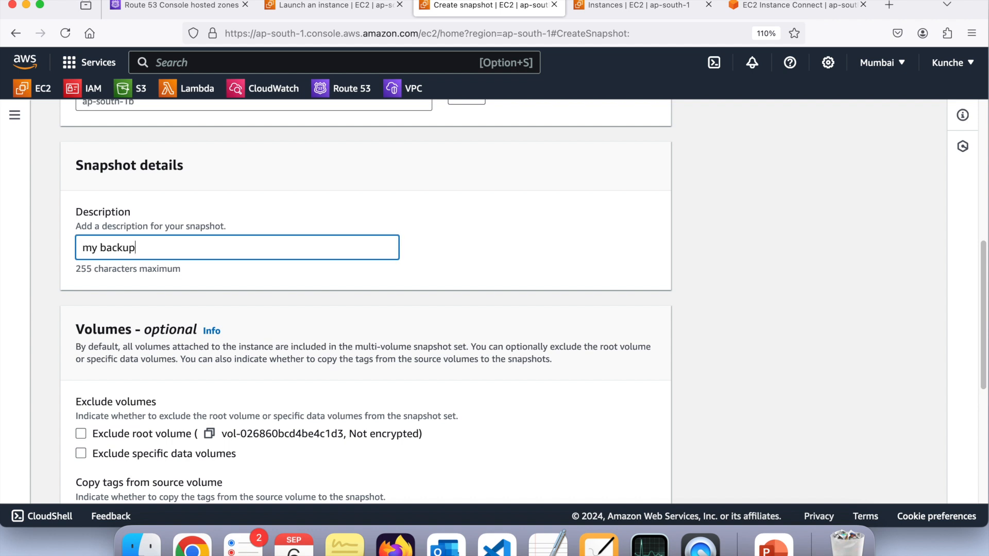
Review the volume exclusion and tag options without selecting any, and create the snapshot
{"action": "scroll", "coordinate": [365, 301], "scroll_direction": "down", "scroll_amount": 5}
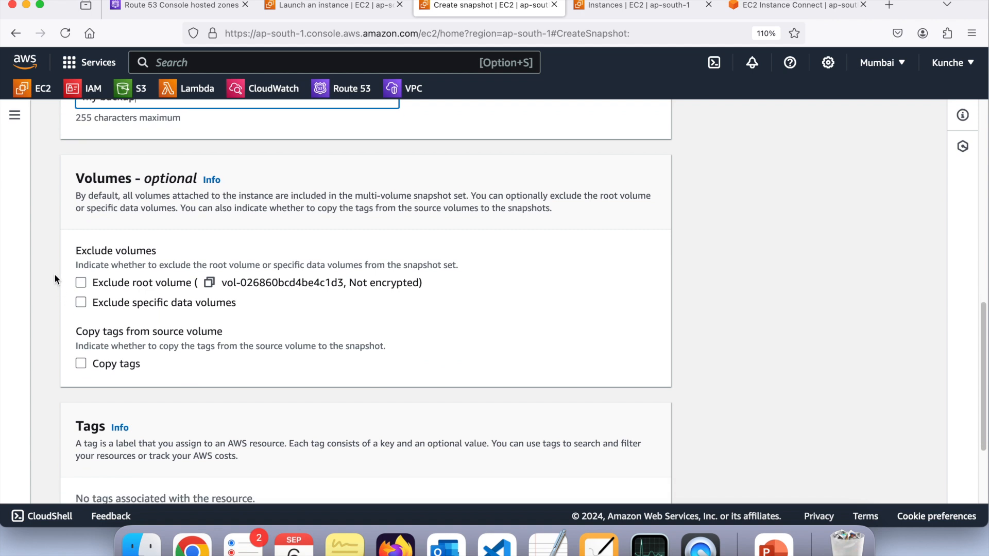
{"action": "left_click_drag", "start_coordinate": [55, 258], "coordinate": [242, 307]}
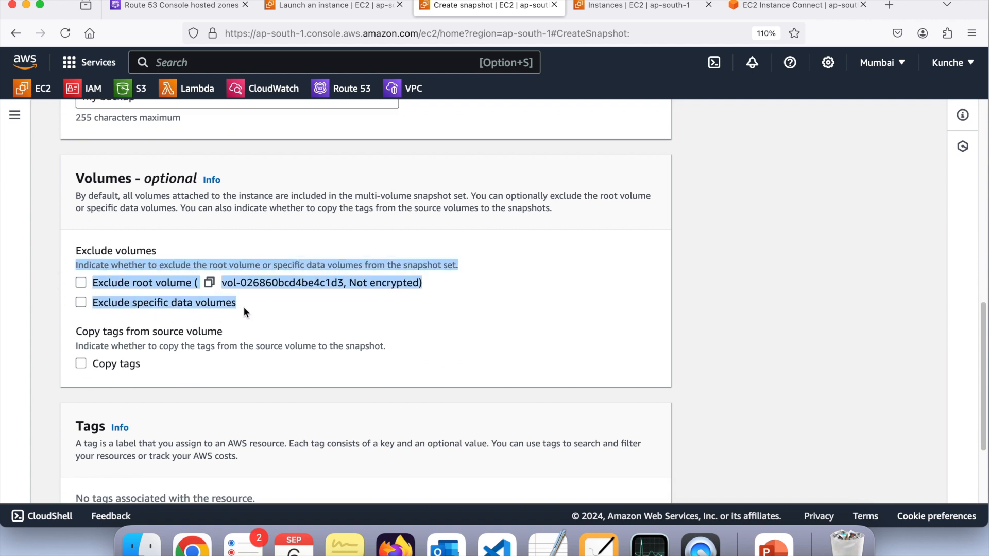
{"action": "left_click", "coordinate": [40, 294]}
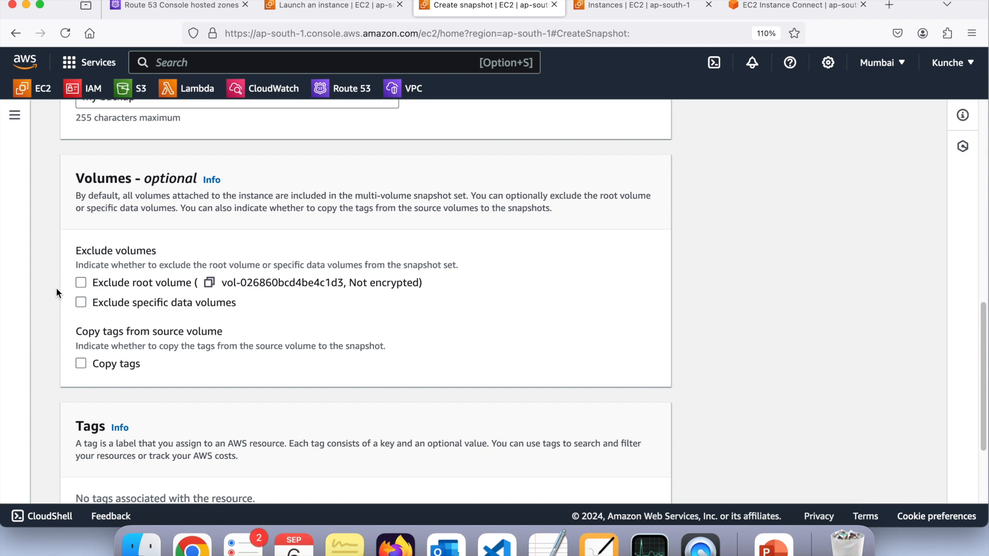
{"action": "scroll", "coordinate": [57, 292], "scroll_direction": "down", "scroll_amount": 3}
{"action": "scroll", "coordinate": [45, 216], "scroll_direction": "down", "scroll_amount": 3}
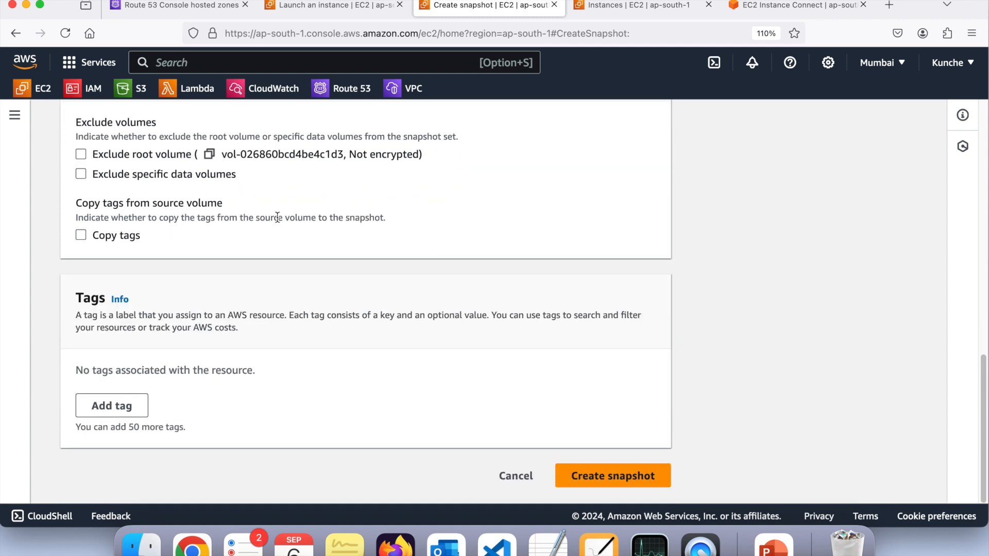
{"action": "left_click", "coordinate": [605, 479]}
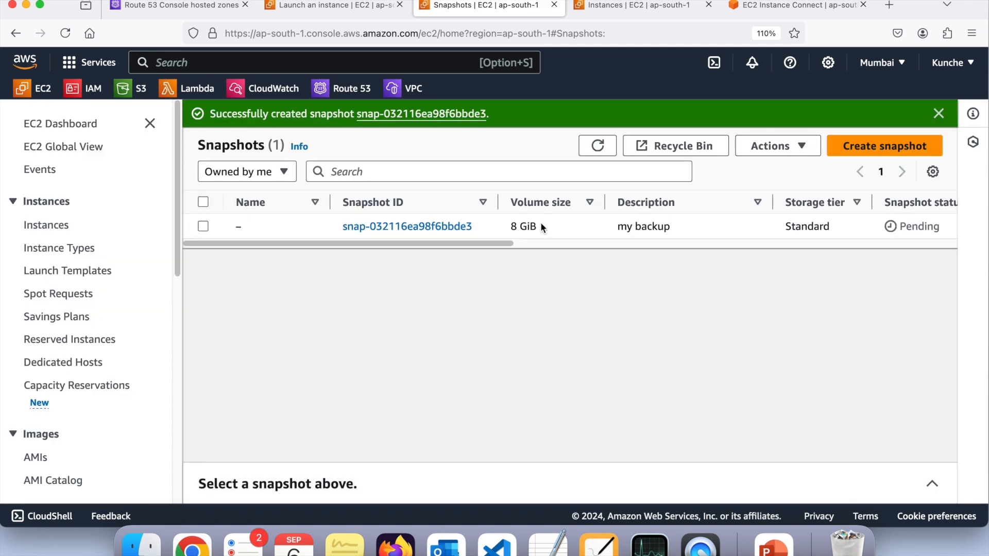
{"action": "scroll", "coordinate": [541, 224], "scroll_direction": "right", "scroll_amount": 10}
{"action": "scroll", "coordinate": [541, 223], "scroll_direction": "left", "scroll_amount": 10}
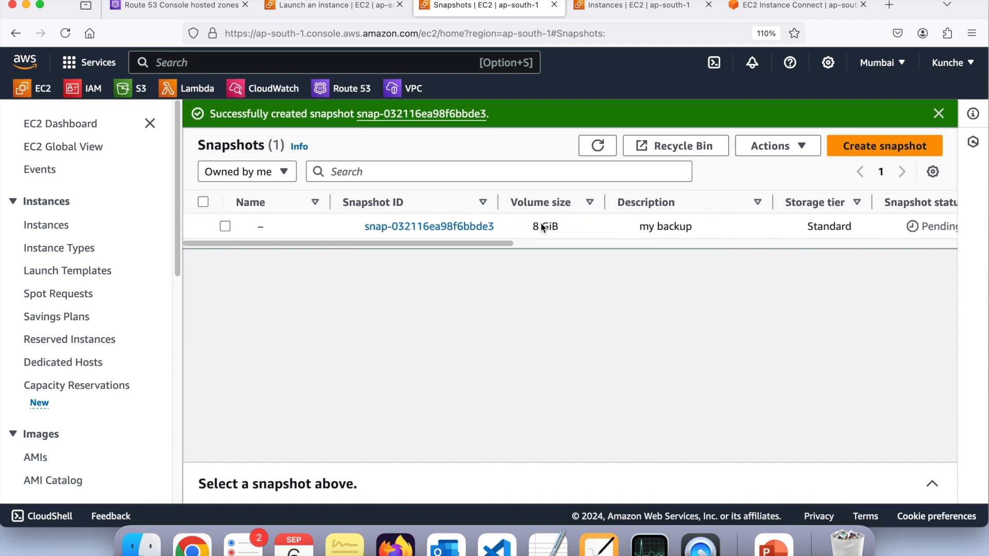
{"action": "double_click", "coordinate": [230, 145]}
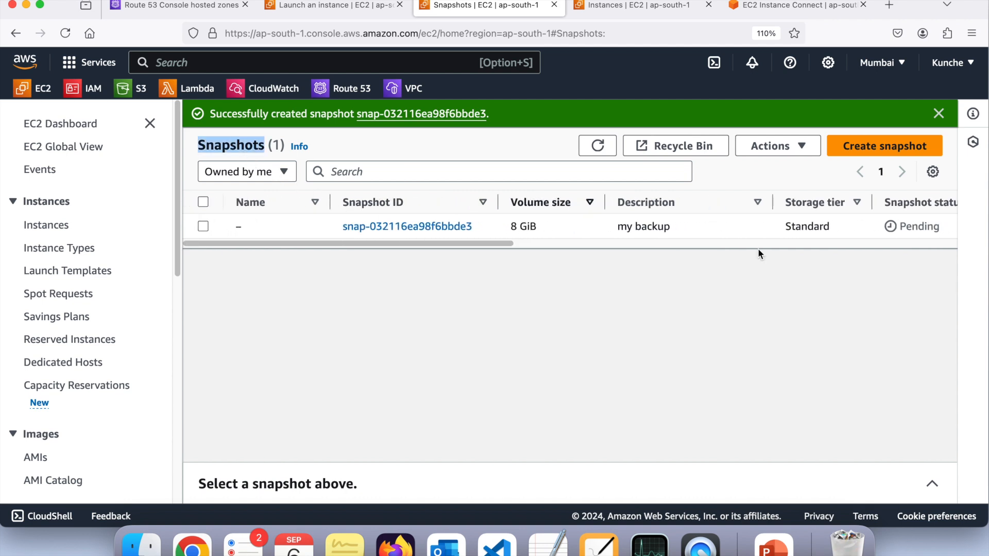
Check the status and details of the "my backup" snapshot and refresh the snapshot list
{"action": "scroll", "coordinate": [718, 227], "scroll_direction": "right", "scroll_amount": 10}
{"action": "scroll", "coordinate": [718, 226], "scroll_direction": "left", "scroll_amount": 4}
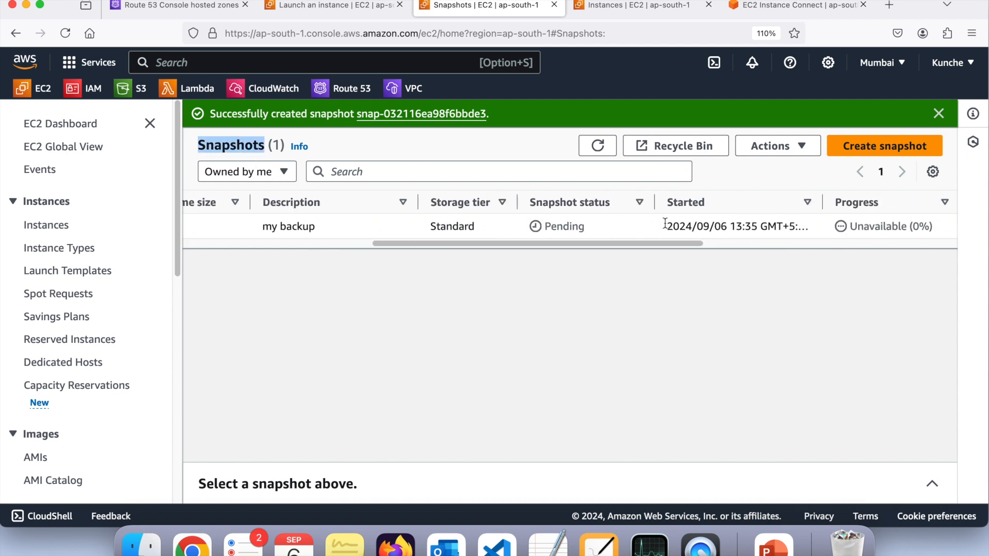
{"action": "double_click", "coordinate": [581, 226]}
{"action": "left_click", "coordinate": [620, 278]}
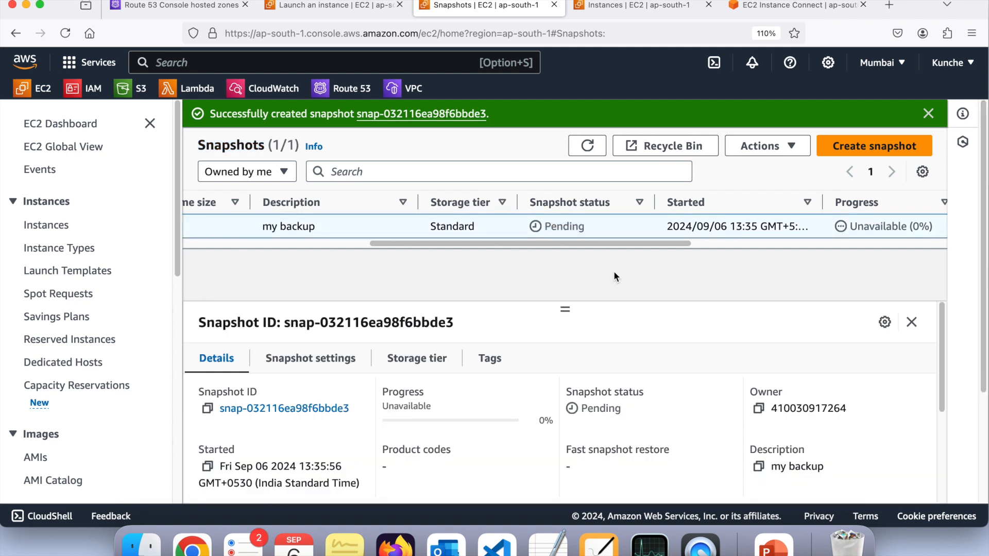
{"action": "left_click", "coordinate": [589, 148]}
{"action": "left_click", "coordinate": [589, 149]}
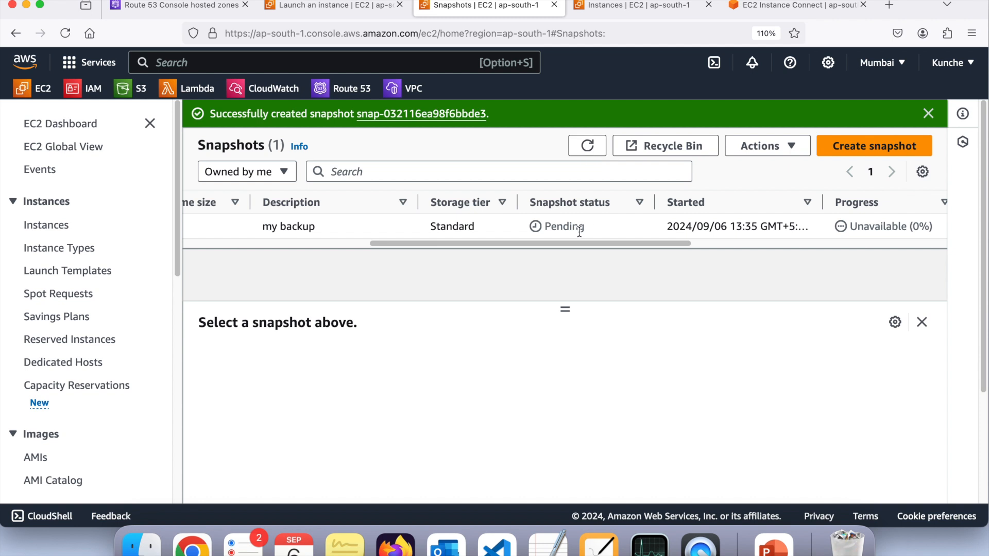
Look through the snapshot's columns, from volume size and storage tier to start time, progress, encryption and KMS key
{"action": "scroll", "coordinate": [580, 233], "scroll_direction": "left", "scroll_amount": 7}
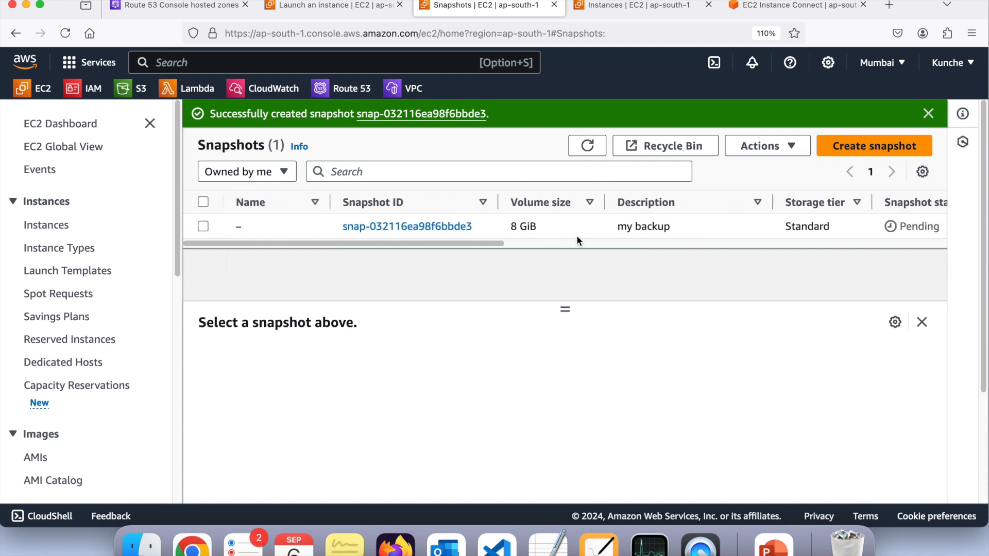
{"action": "scroll", "coordinate": [577, 238], "scroll_direction": "down", "scroll_amount": 1}
{"action": "scroll", "coordinate": [577, 238], "scroll_direction": "right", "scroll_amount": 7}
{"action": "scroll", "coordinate": [577, 238], "scroll_direction": "left", "scroll_amount": 7}
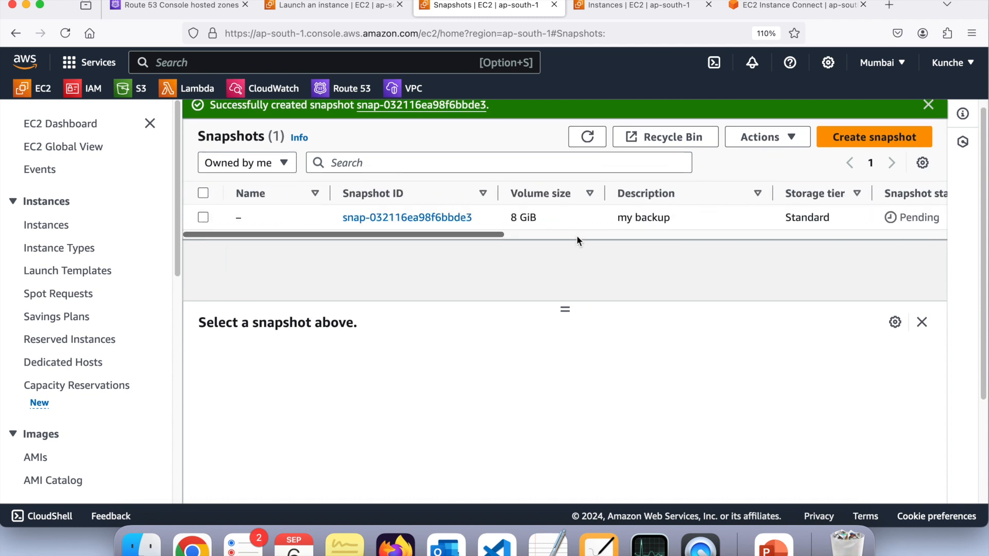
{"action": "scroll", "coordinate": [576, 238], "scroll_direction": "right", "scroll_amount": 7}
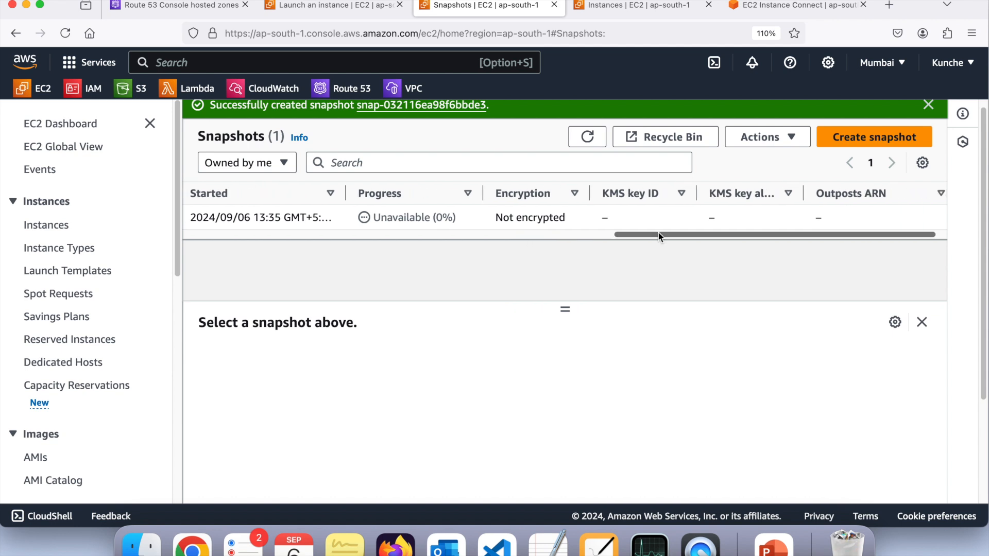
{"action": "scroll", "coordinate": [742, 226], "scroll_direction": "left", "scroll_amount": 7}
{"action": "scroll", "coordinate": [358, 257], "scroll_direction": "left", "scroll_amount": 5}
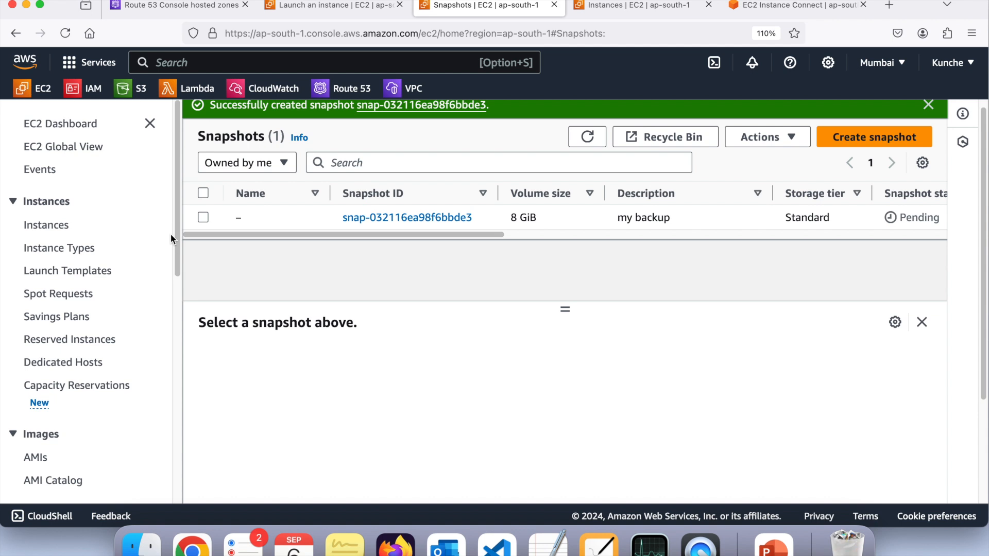
Refresh the snapshot list repeatedly and recheck the snapshot's status and start time
{"action": "left_click", "coordinate": [587, 137]}
{"action": "scroll", "coordinate": [601, 218], "scroll_direction": "right", "scroll_amount": 8}
{"action": "scroll", "coordinate": [601, 218], "scroll_direction": "right", "scroll_amount": 3}
{"action": "scroll", "coordinate": [601, 218], "scroll_direction": "left", "scroll_amount": 8}
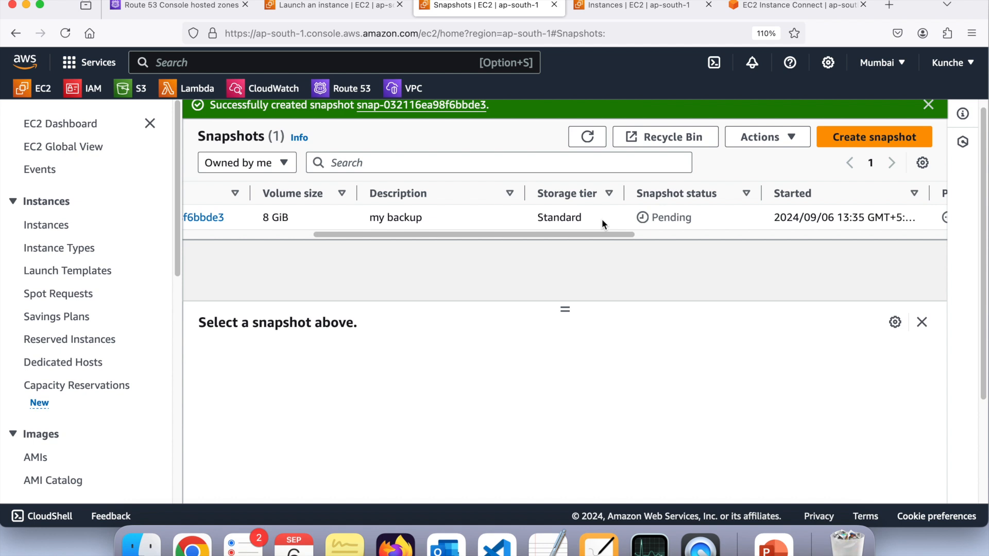
{"action": "left_click", "coordinate": [587, 138]}
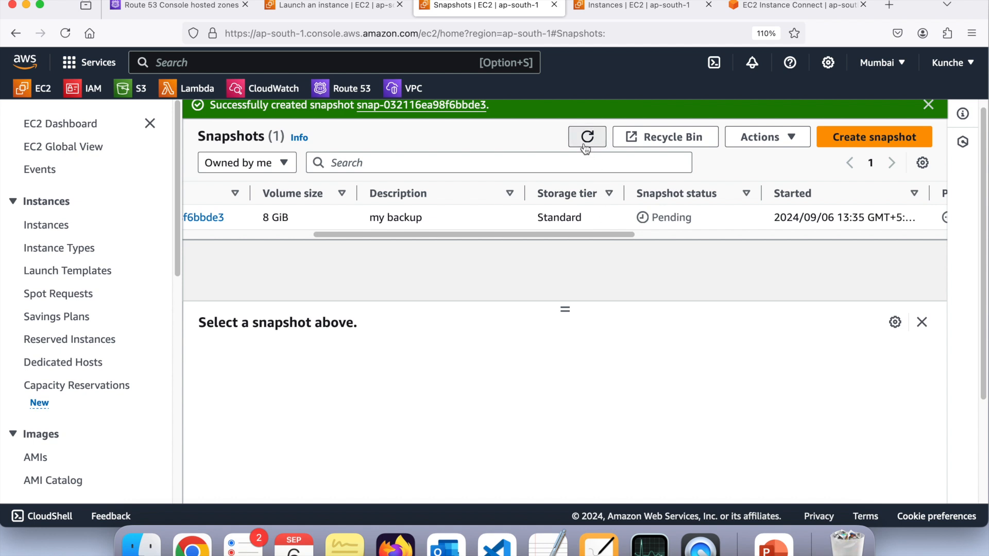
{"action": "scroll", "coordinate": [530, 228], "scroll_direction": "left", "scroll_amount": 3}
{"action": "scroll", "coordinate": [531, 229], "scroll_direction": "right", "scroll_amount": 8}
{"action": "scroll", "coordinate": [530, 228], "scroll_direction": "left", "scroll_amount": 8}
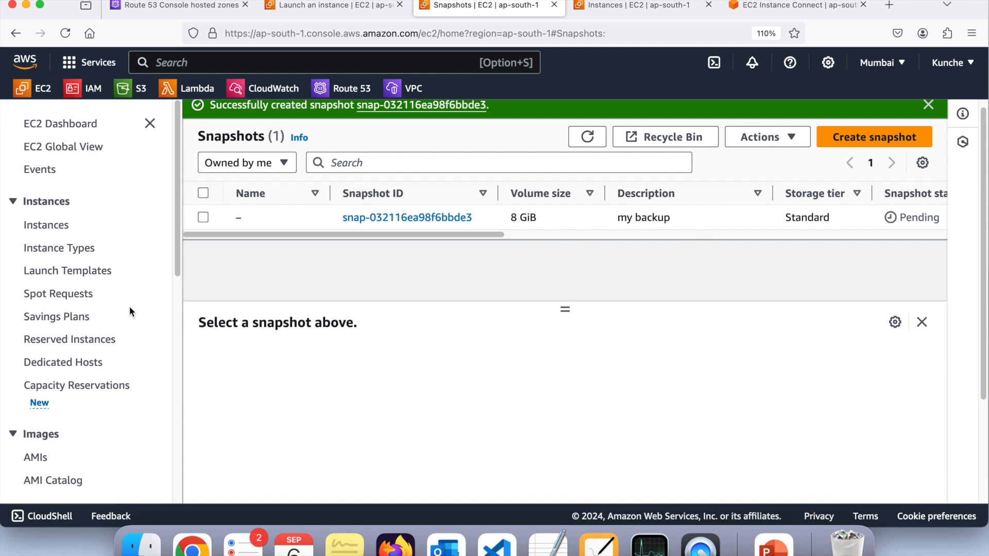
{"action": "scroll", "coordinate": [103, 288], "scroll_direction": "down", "scroll_amount": 8}
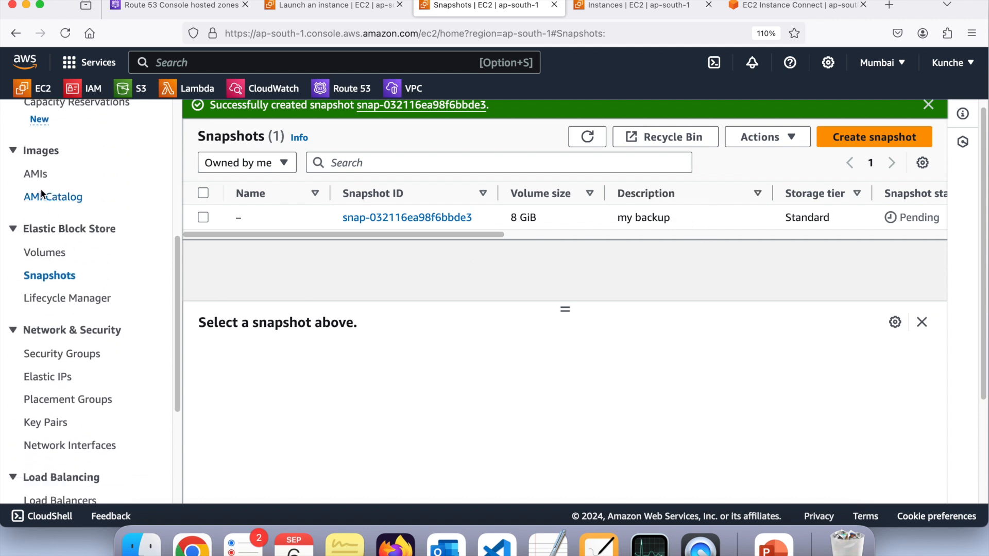
Select the "my backup" snapshot and check which actions and status it offers
{"action": "left_click", "coordinate": [203, 217]}
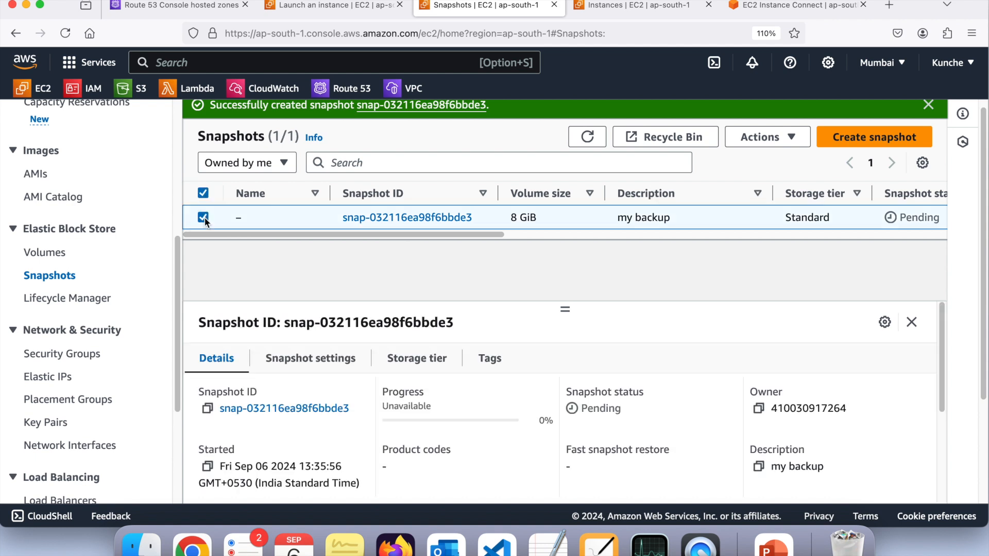
{"action": "left_click", "coordinate": [780, 141]}
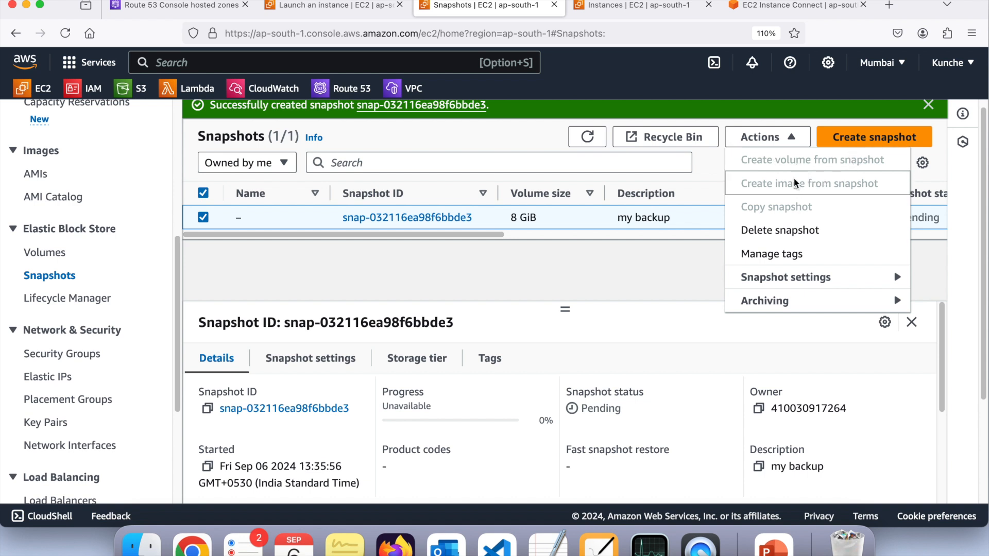
{"action": "left_click", "coordinate": [678, 256]}
{"action": "scroll", "coordinate": [787, 212], "scroll_direction": "right", "scroll_amount": 5}
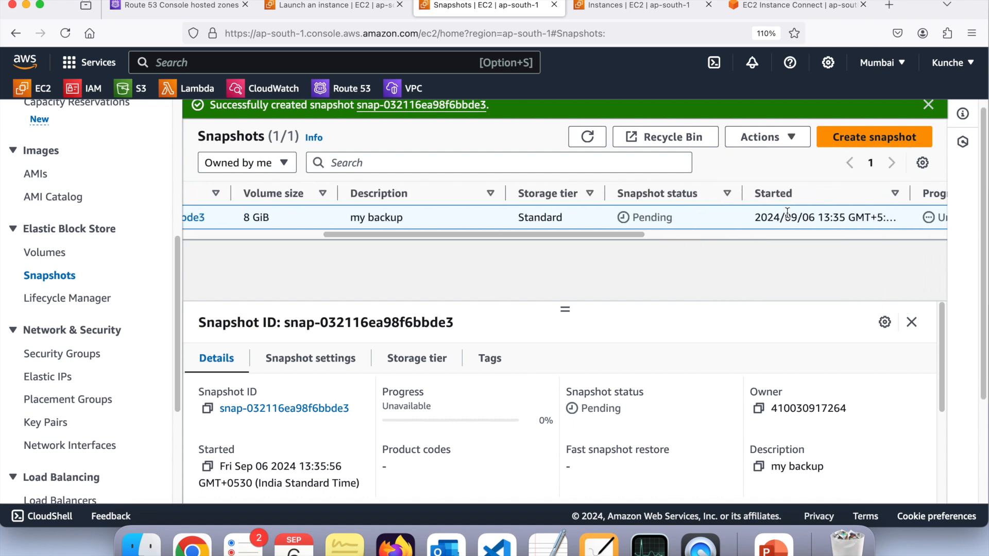
Refresh the snapshot list, check the status and progress of the "my backup" snapshot, and select it
{"action": "left_click", "coordinate": [591, 140]}
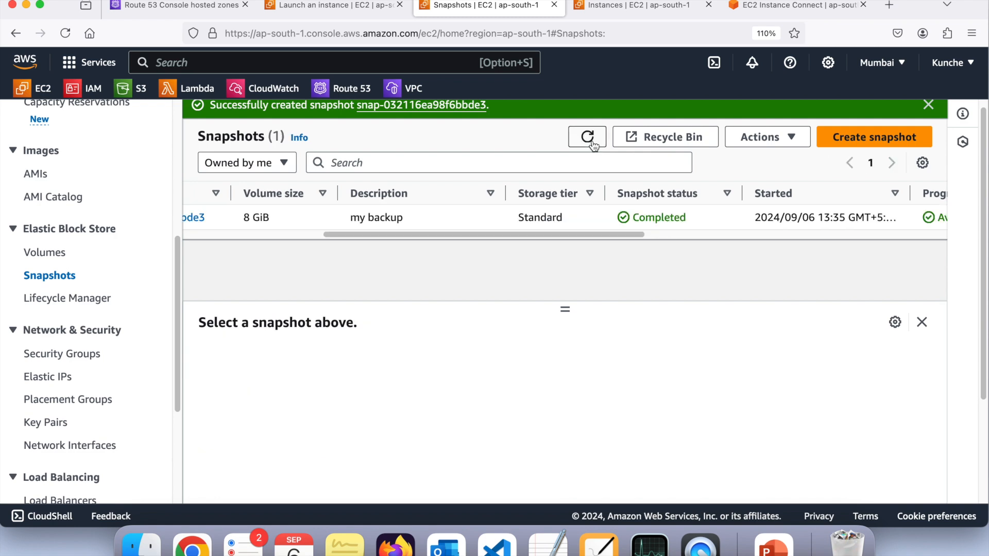
{"action": "scroll", "coordinate": [578, 213], "scroll_direction": "left", "scroll_amount": 3}
{"action": "scroll", "coordinate": [577, 212], "scroll_direction": "right", "scroll_amount": 10}
{"action": "scroll", "coordinate": [578, 212], "scroll_direction": "left", "scroll_amount": 5}
{"action": "scroll", "coordinate": [577, 212], "scroll_direction": "right", "scroll_amount": 3}
{"action": "double_click", "coordinate": [562, 217]}
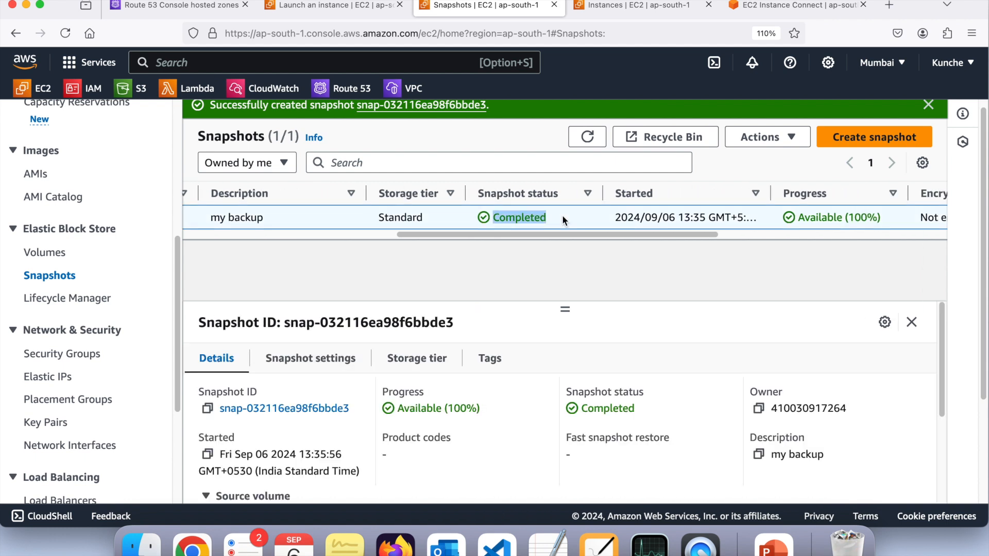
{"action": "scroll", "coordinate": [561, 216], "scroll_direction": "left", "scroll_amount": 5}
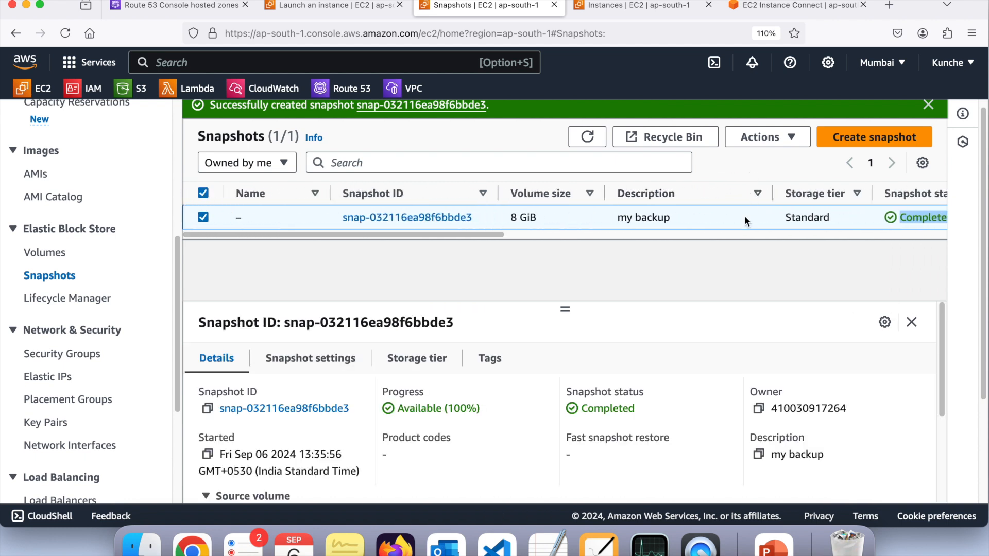
Review the actions available for the selected snapshot and inspect the AMIs page filtered to disabled images
{"action": "left_click", "coordinate": [759, 137]}
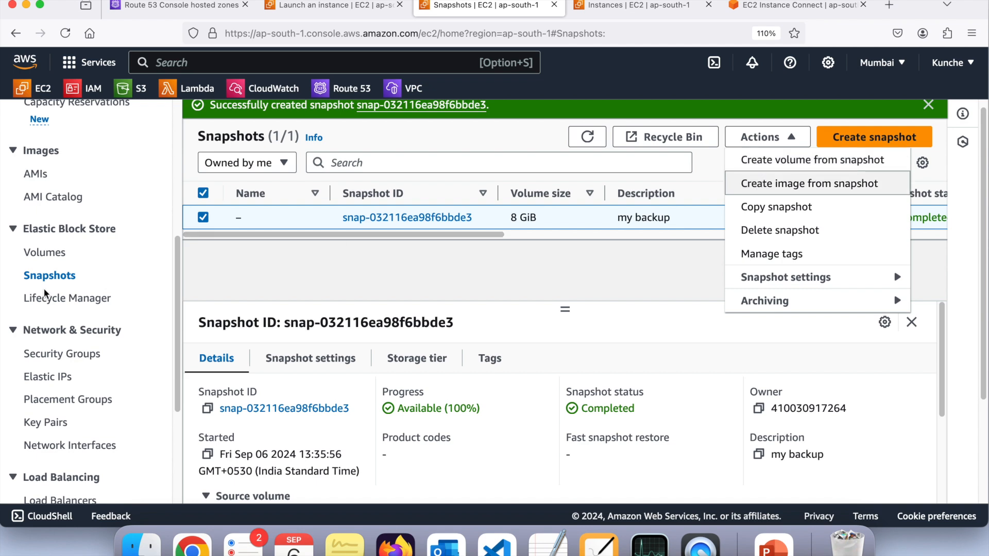
{"action": "scroll", "coordinate": [47, 288], "scroll_direction": "down", "scroll_amount": 5}
{"action": "scroll", "coordinate": [45, 293], "scroll_direction": "up", "scroll_amount": 5}
{"action": "scroll", "coordinate": [46, 293], "scroll_direction": "up", "scroll_amount": 2}
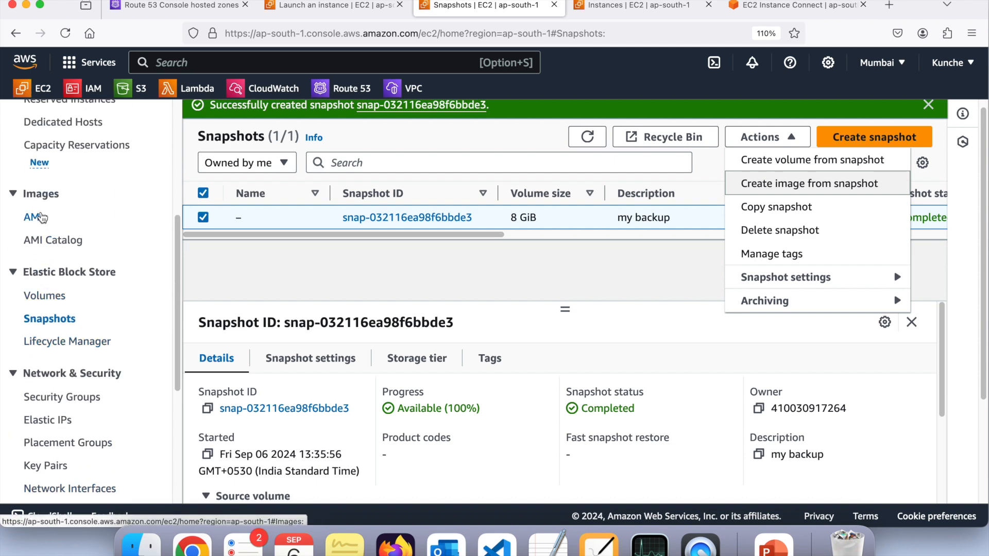
{"action": "left_click", "coordinate": [42, 218]}
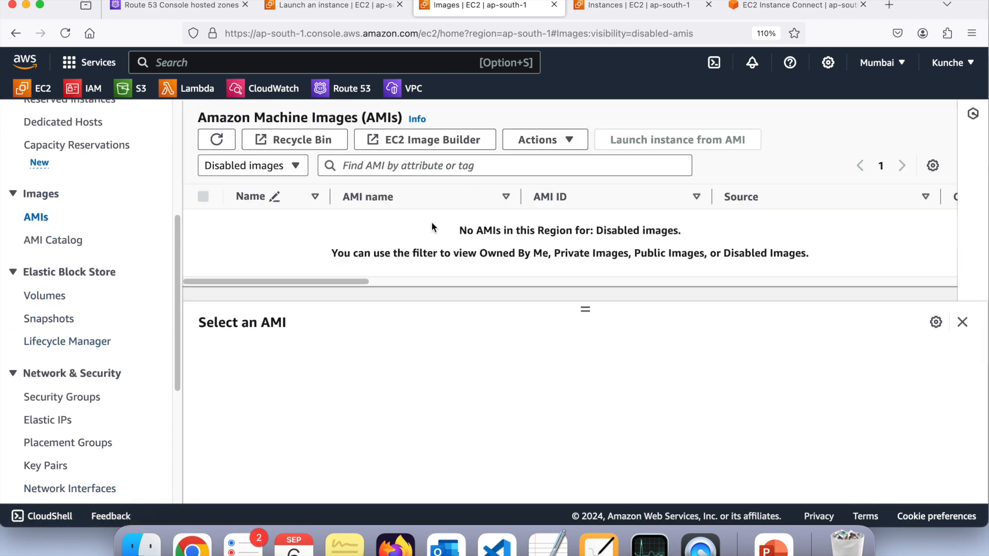
{"action": "triple_click", "coordinate": [462, 231]}
{"action": "left_click_drag", "start_coordinate": [446, 234], "coordinate": [459, 253]}
{"action": "left_click", "coordinate": [458, 253]}
{"action": "scroll", "coordinate": [106, 297], "scroll_direction": "down", "scroll_amount": 5}
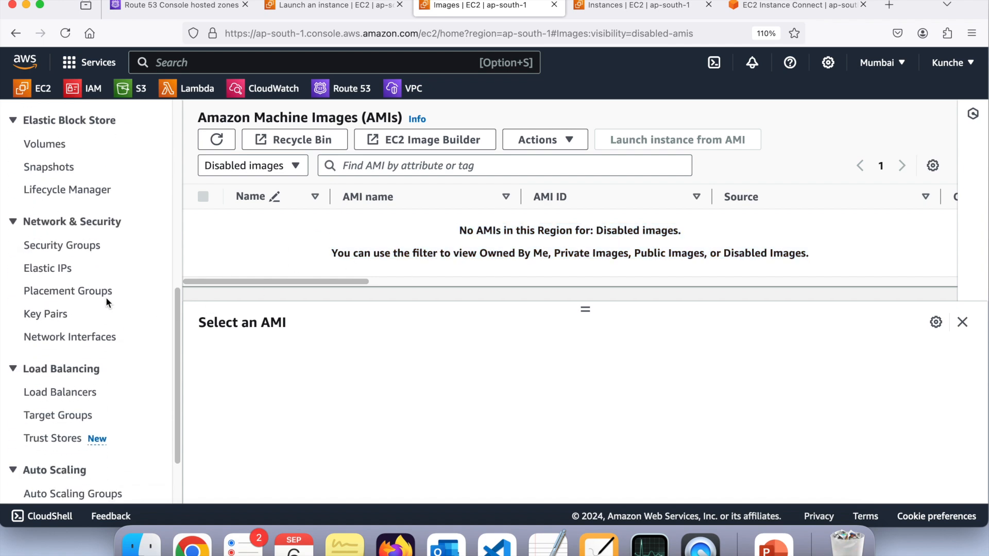
{"action": "scroll", "coordinate": [106, 296], "scroll_direction": "up", "scroll_amount": 5}
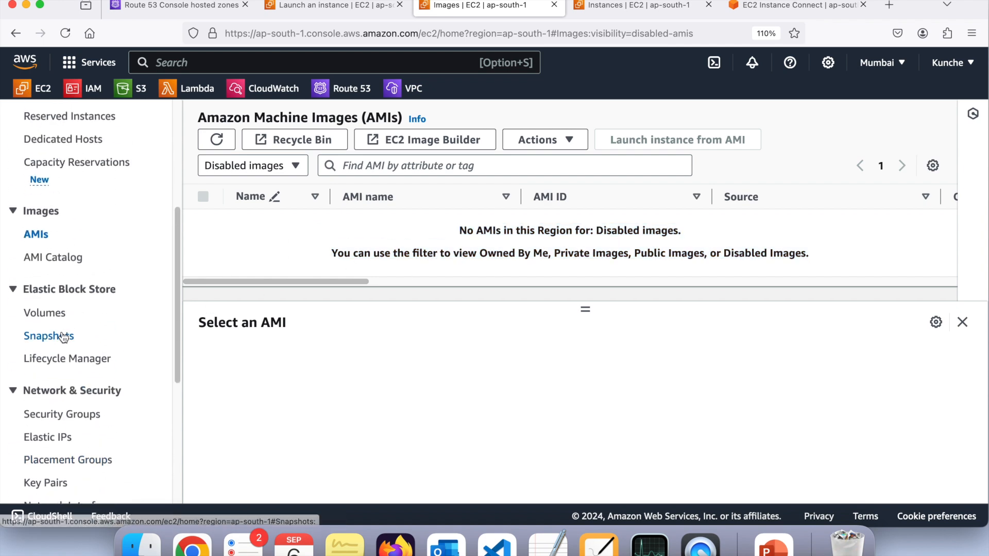
Return to the snapshots list and start creating an image from the "my backup" snapshot
{"action": "left_click", "coordinate": [63, 337]}
{"action": "left_click", "coordinate": [767, 137]}
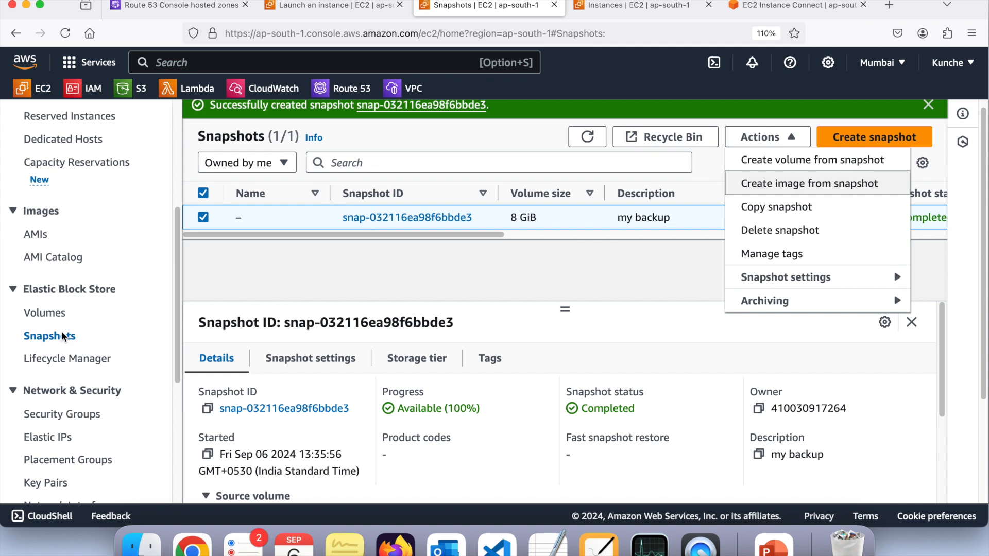
{"action": "left_click", "coordinate": [764, 187]}
{"action": "scroll", "coordinate": [410, 301], "scroll_direction": "down", "scroll_amount": 5}
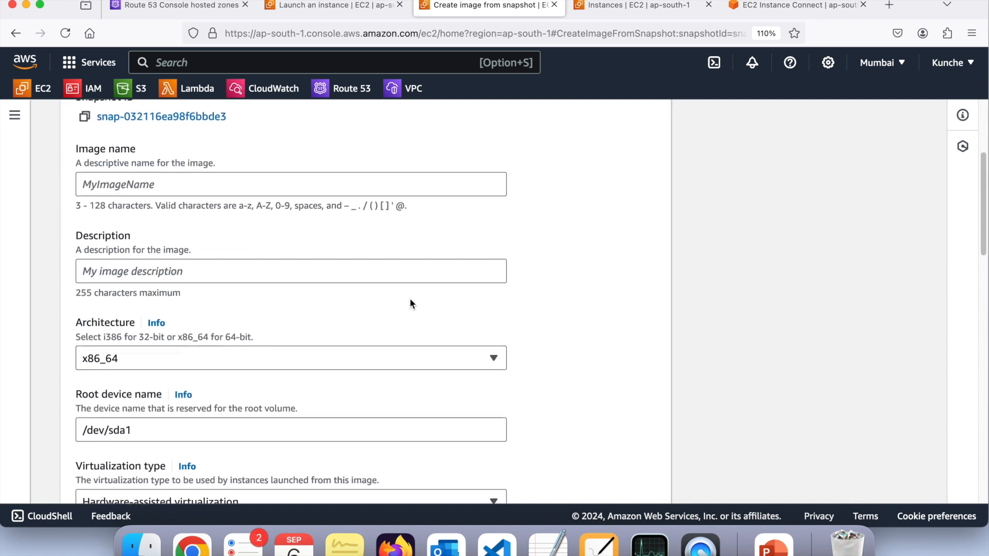
Name the image "ami-from-snapshot"
{"action": "left_click", "coordinate": [264, 188]}
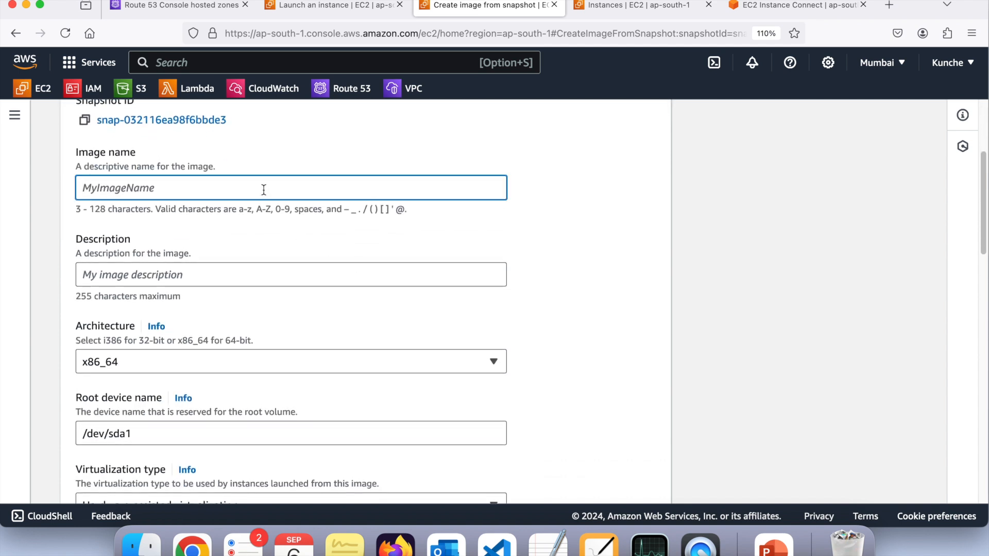
{"action": "type", "text": "image-from-snapshot"}
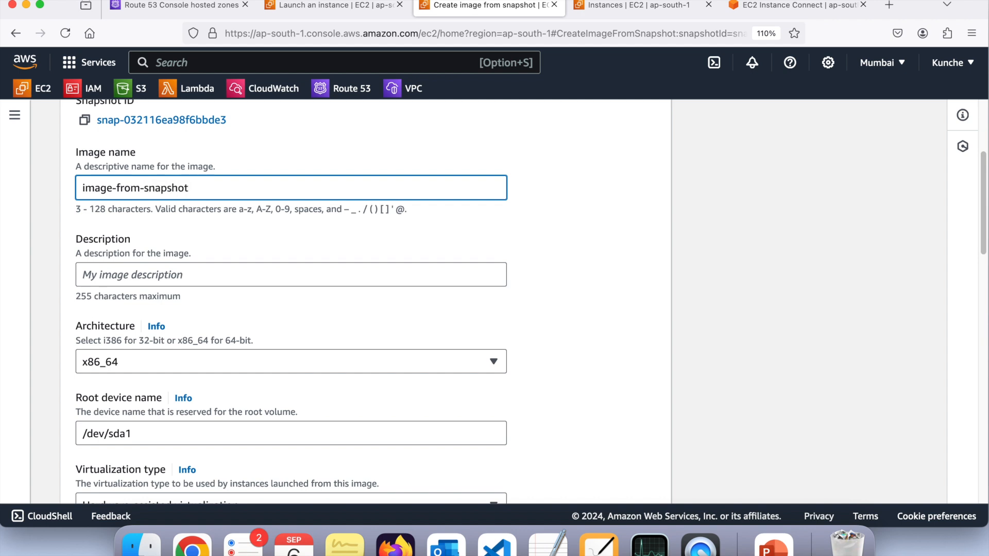
{"action": "double_click", "coordinate": [96, 188]}
{"action": "type", "text": "ami"}
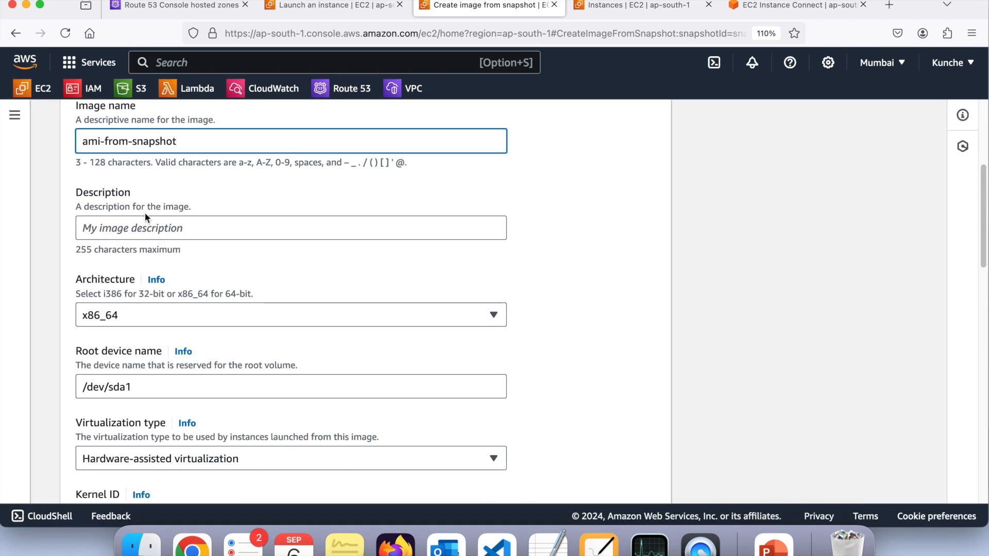
Review the image's description, architecture, root device name and virtualization type options without changing them
{"action": "left_click", "coordinate": [146, 229]}
{"action": "scroll", "coordinate": [147, 229], "scroll_direction": "down", "scroll_amount": 5}
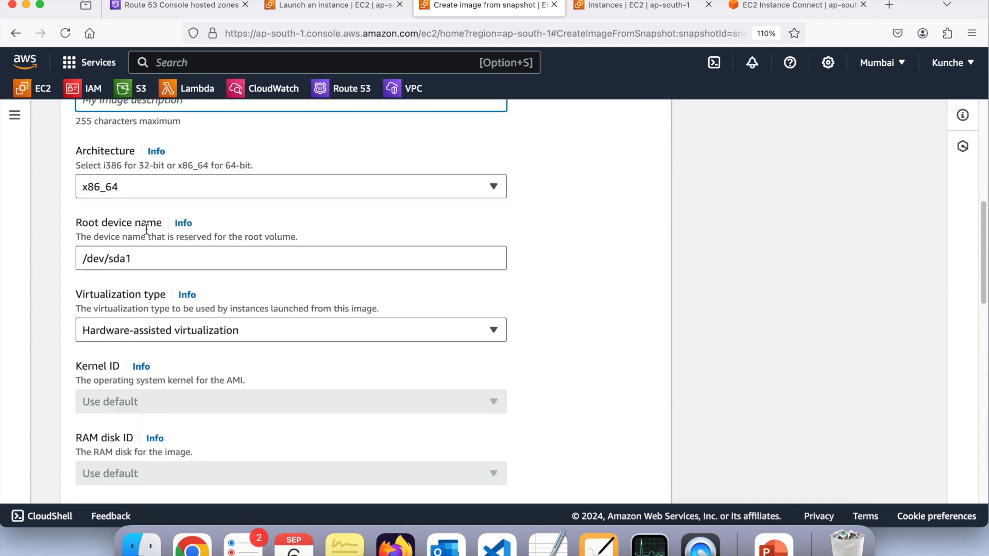
{"action": "left_click", "coordinate": [160, 215]}
{"action": "scroll", "coordinate": [161, 215], "scroll_direction": "down", "scroll_amount": 4}
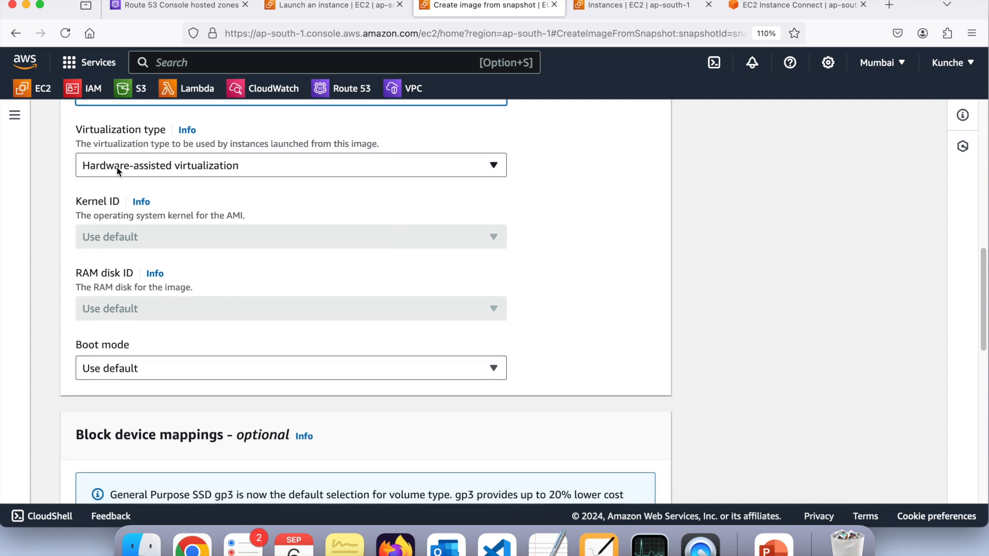
{"action": "scroll", "coordinate": [234, 198], "scroll_direction": "down", "scroll_amount": 1}
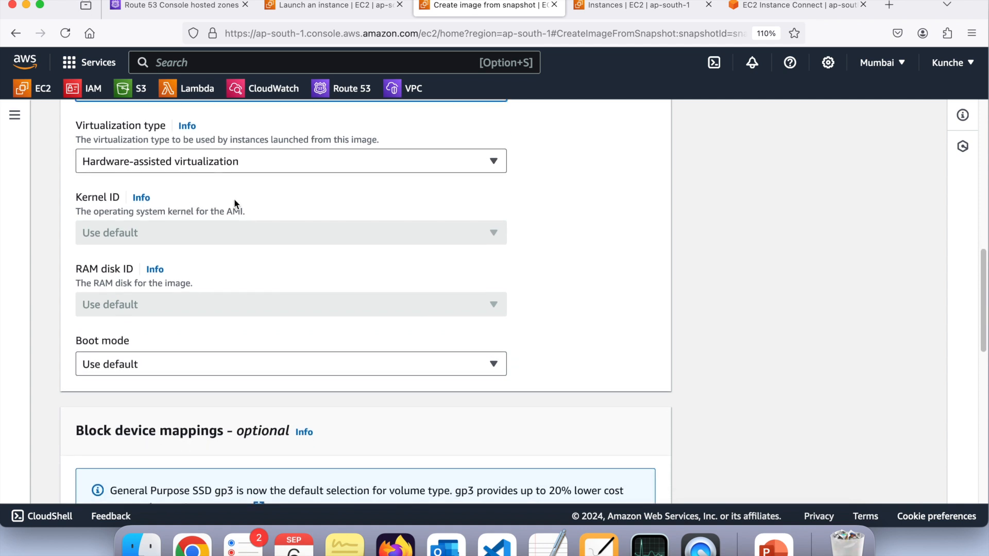
{"action": "left_click", "coordinate": [254, 164]}
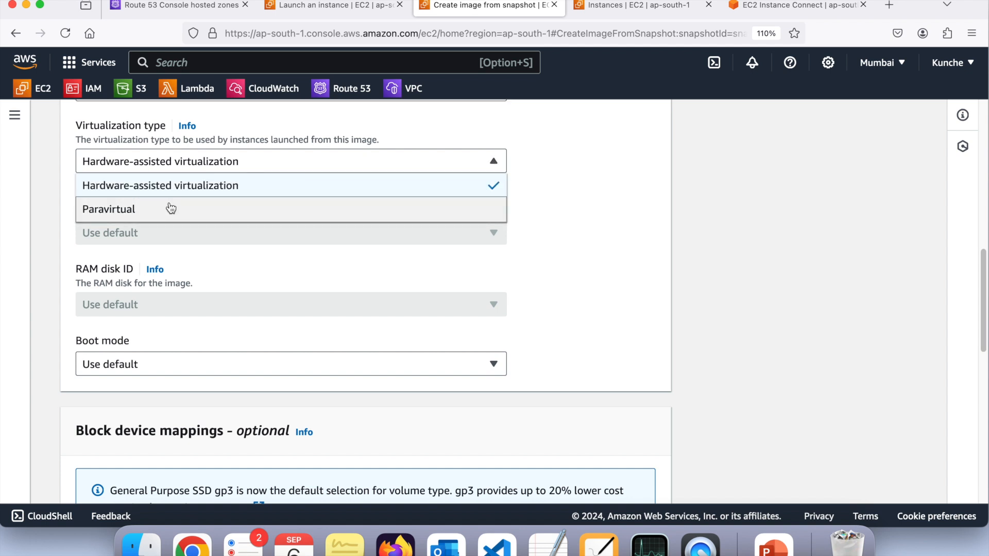
{"action": "left_click", "coordinate": [44, 209]}
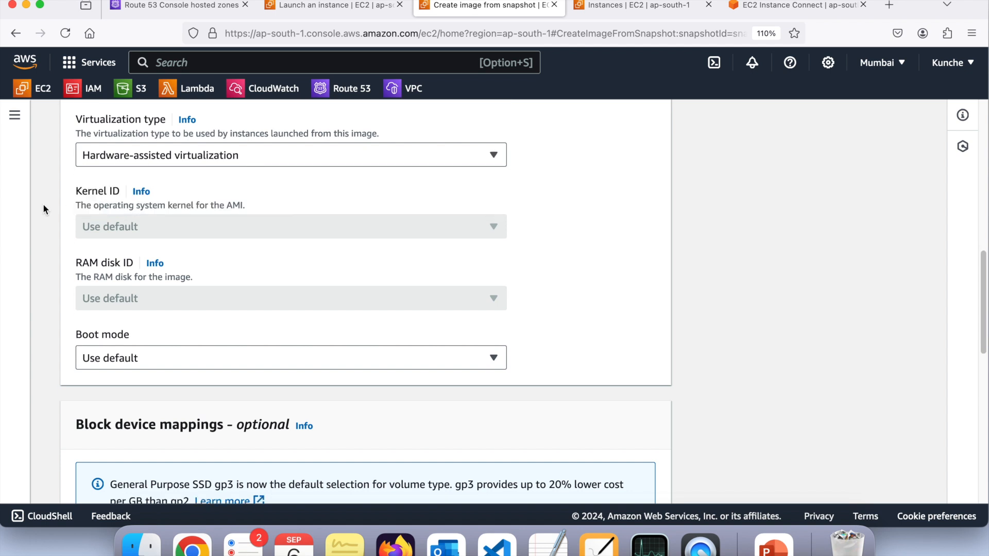
Review the image's boot mode, block device mappings for Volume 1, and tag options
{"action": "scroll", "coordinate": [42, 209], "scroll_direction": "down", "scroll_amount": 1}
{"action": "scroll", "coordinate": [117, 256], "scroll_direction": "down", "scroll_amount": 10}
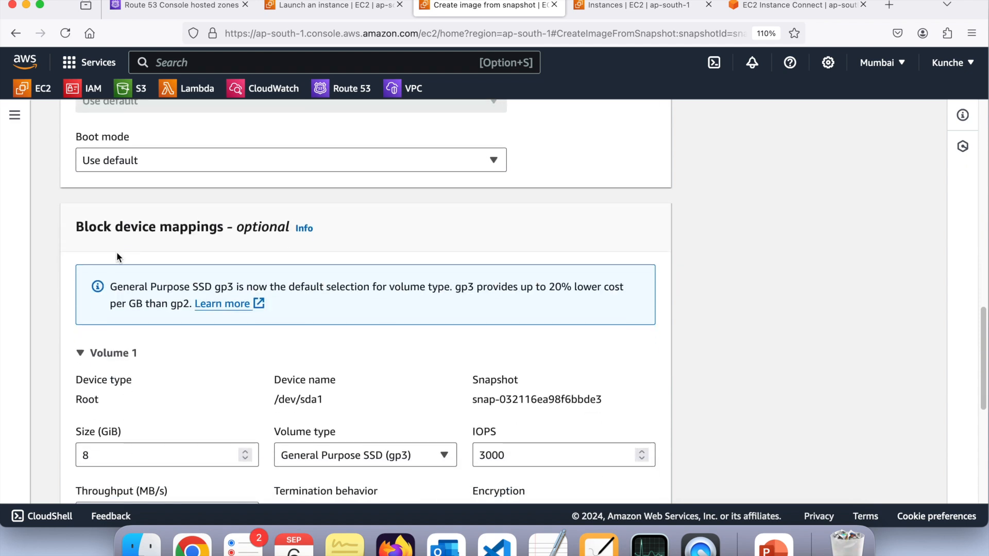
{"action": "scroll", "coordinate": [117, 253], "scroll_direction": "up", "scroll_amount": 2}
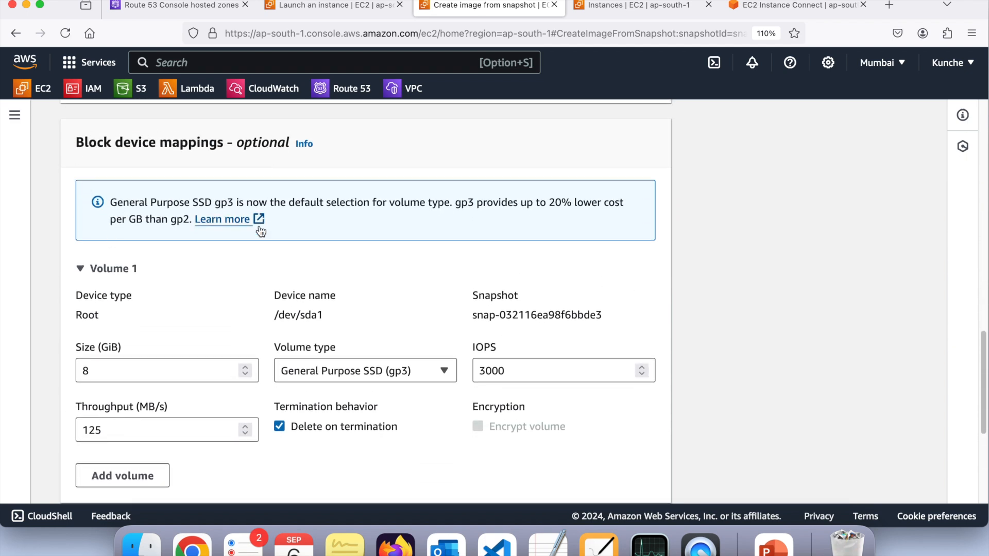
{"action": "scroll", "coordinate": [259, 226], "scroll_direction": "down", "scroll_amount": 8}
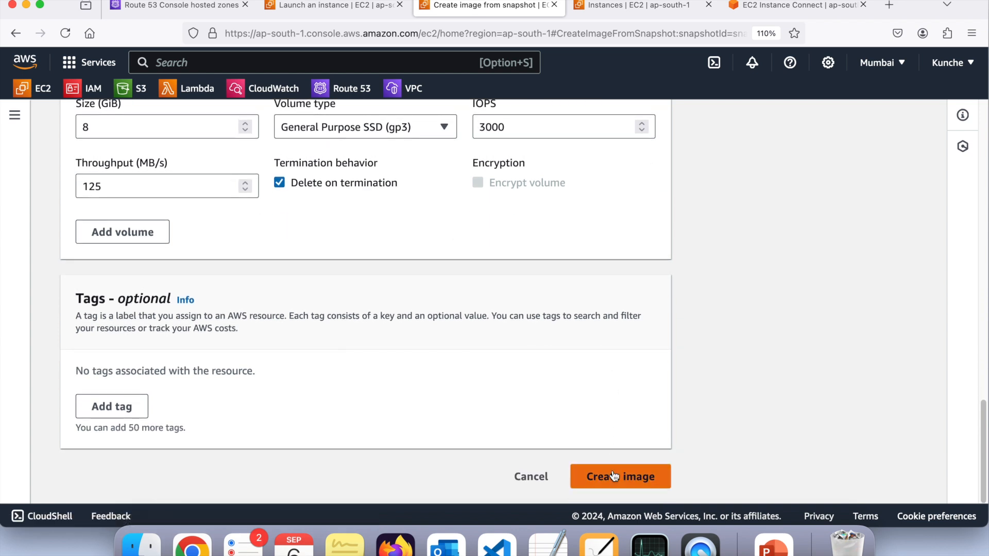
Create the image from the "my backup" snapshot and check the snapshot's status and progress in the snapshots list
{"action": "left_click", "coordinate": [613, 476]}
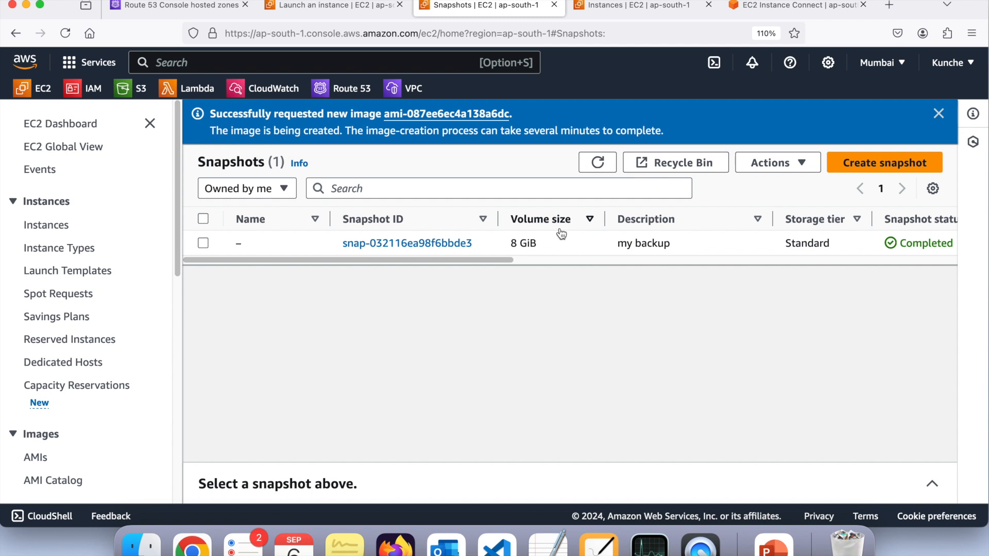
{"action": "scroll", "coordinate": [463, 244], "scroll_direction": "right", "scroll_amount": 4}
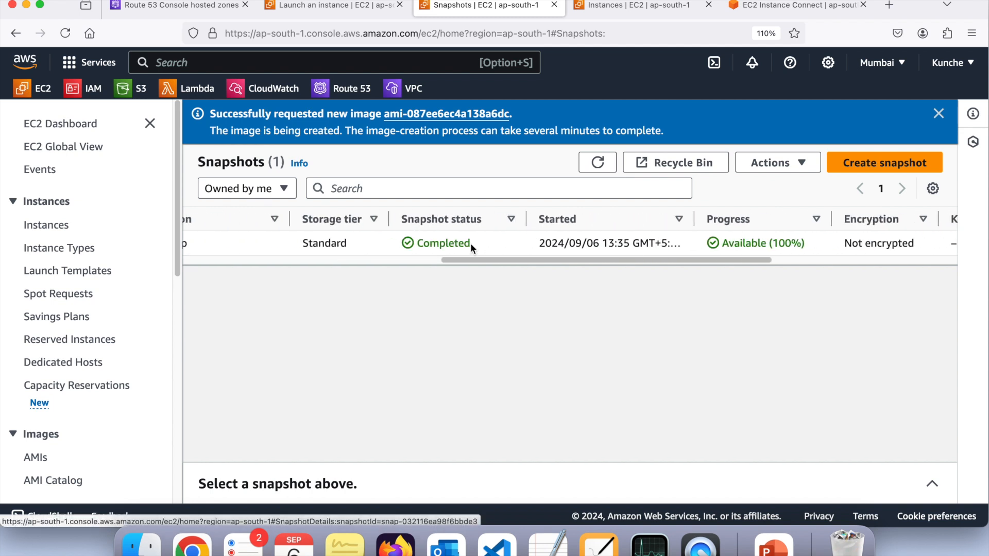
{"action": "scroll", "coordinate": [471, 243], "scroll_direction": "left", "scroll_amount": 4}
Open the list of owned AMIs and check the status, visibility and creation date of ami-from-snapshot
{"action": "scroll", "coordinate": [77, 381], "scroll_direction": "down", "scroll_amount": 6}
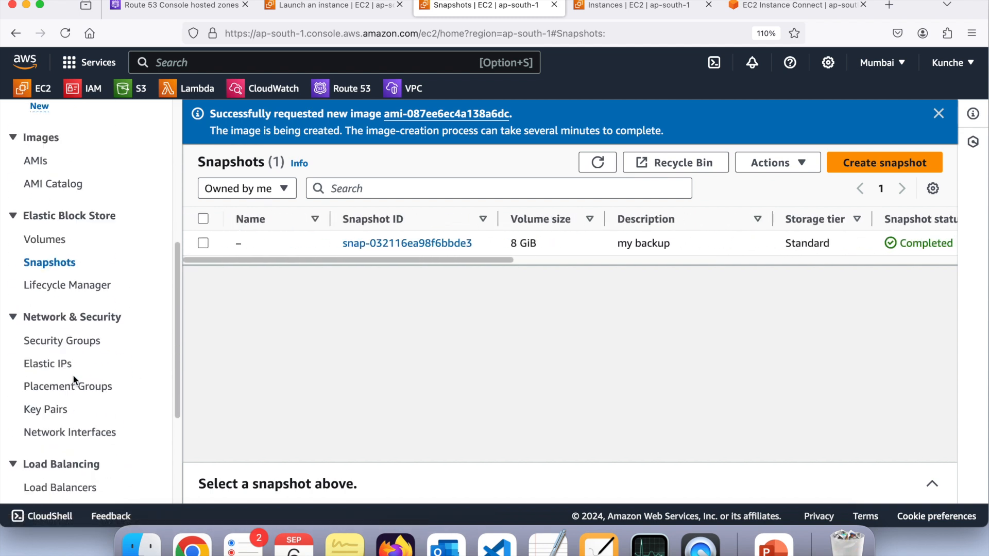
{"action": "left_click", "coordinate": [48, 164]}
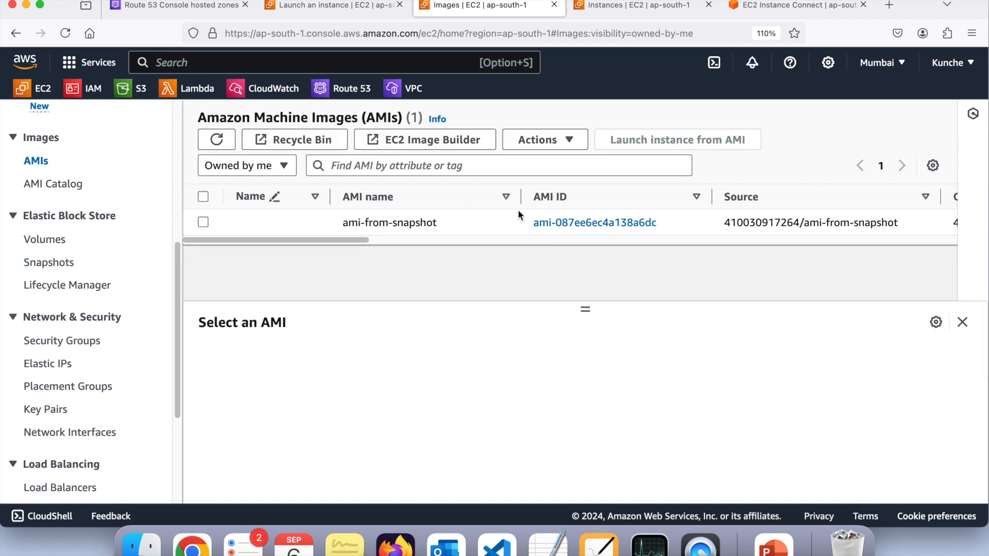
{"action": "scroll", "coordinate": [518, 215], "scroll_direction": "right", "scroll_amount": 10}
{"action": "scroll", "coordinate": [518, 212], "scroll_direction": "right", "scroll_amount": 10}
{"action": "scroll", "coordinate": [518, 212], "scroll_direction": "left", "scroll_amount": 10}
{"action": "scroll", "coordinate": [518, 212], "scroll_direction": "right", "scroll_amount": 2}
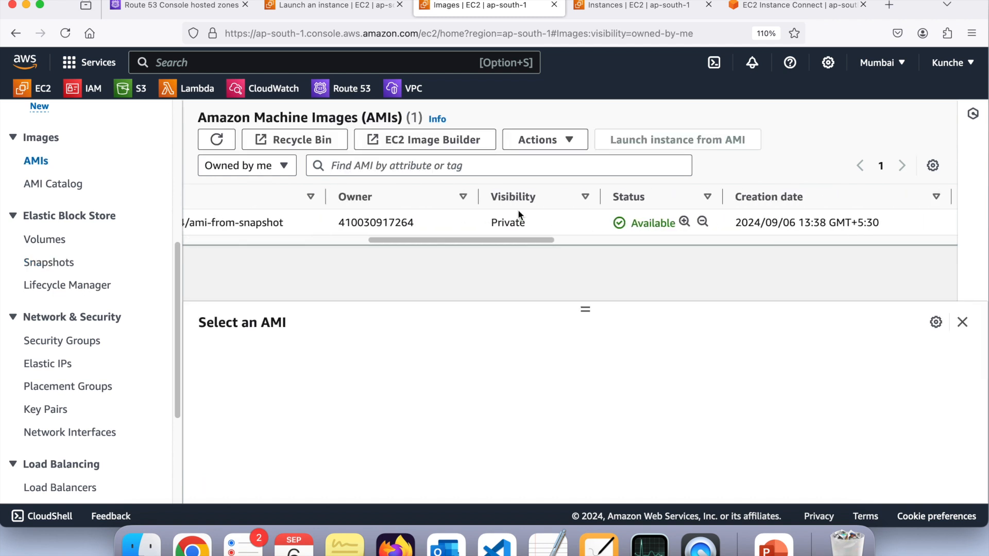
{"action": "scroll", "coordinate": [519, 213], "scroll_direction": "left", "scroll_amount": 10}
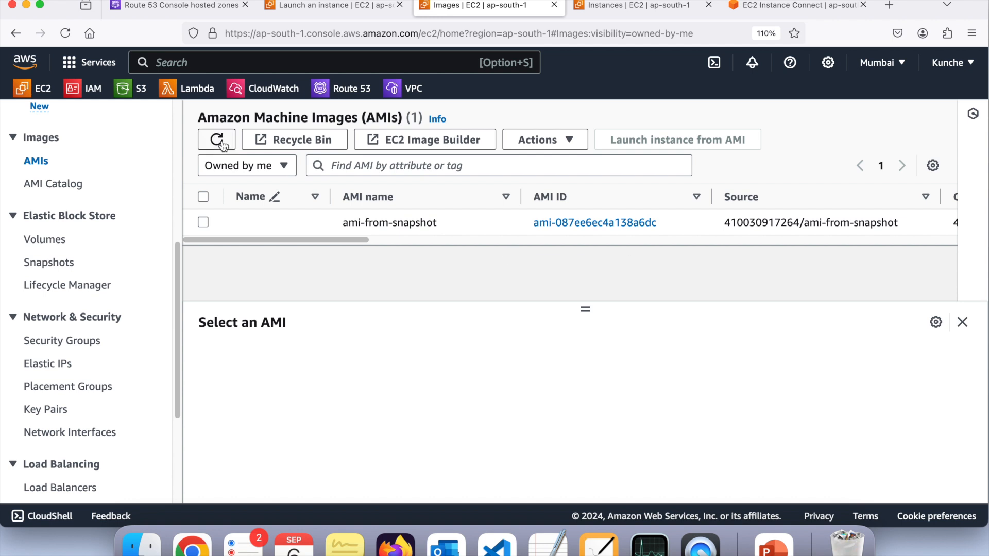
{"action": "scroll", "coordinate": [406, 213], "scroll_direction": "right", "scroll_amount": 10}
{"action": "scroll", "coordinate": [406, 213], "scroll_direction": "left", "scroll_amount": 10}
View the running instances, return to the AMI list and select ami-from-snapshot to show its details
{"action": "scroll", "coordinate": [115, 288], "scroll_direction": "up", "scroll_amount": 6}
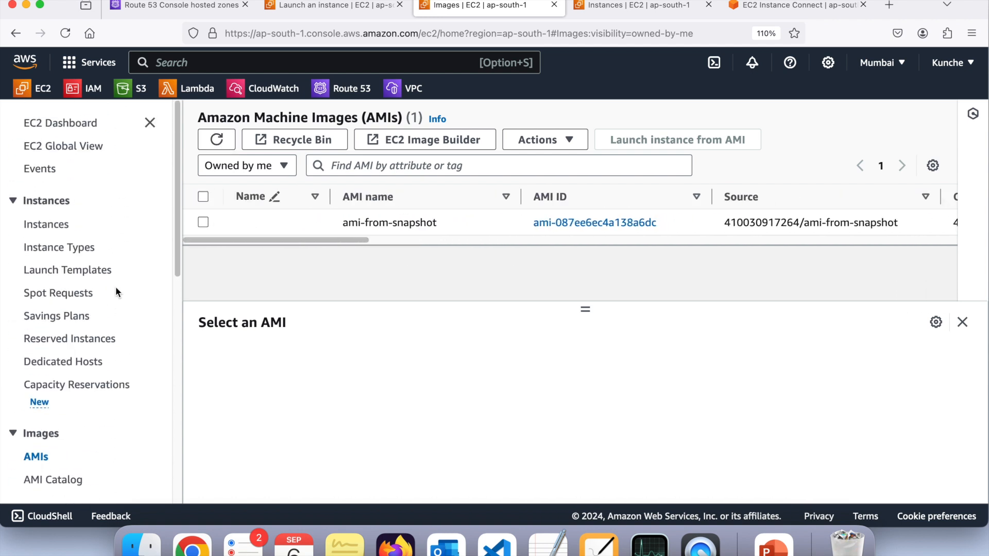
{"action": "left_click", "coordinate": [62, 225]}
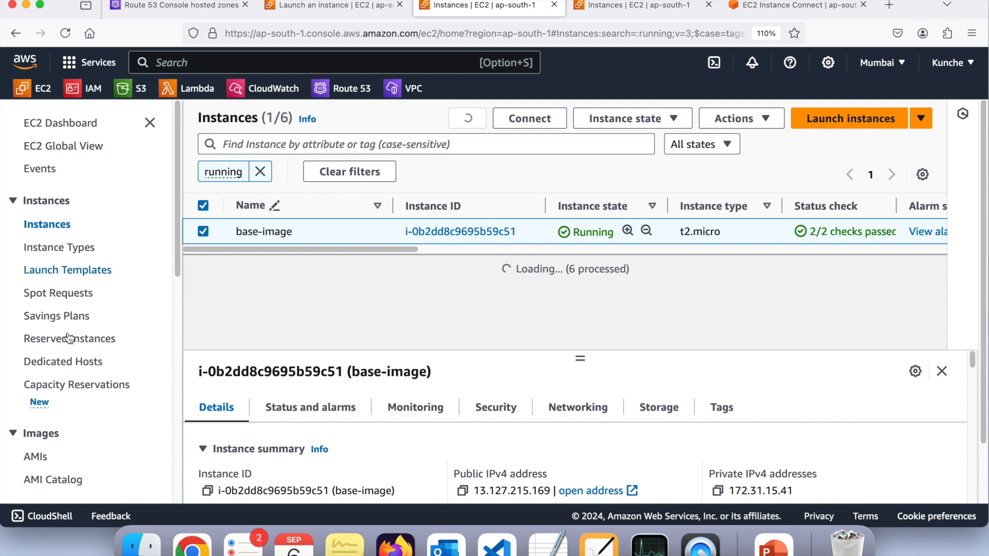
{"action": "scroll", "coordinate": [59, 358], "scroll_direction": "down", "scroll_amount": 2}
{"action": "left_click", "coordinate": [37, 400]}
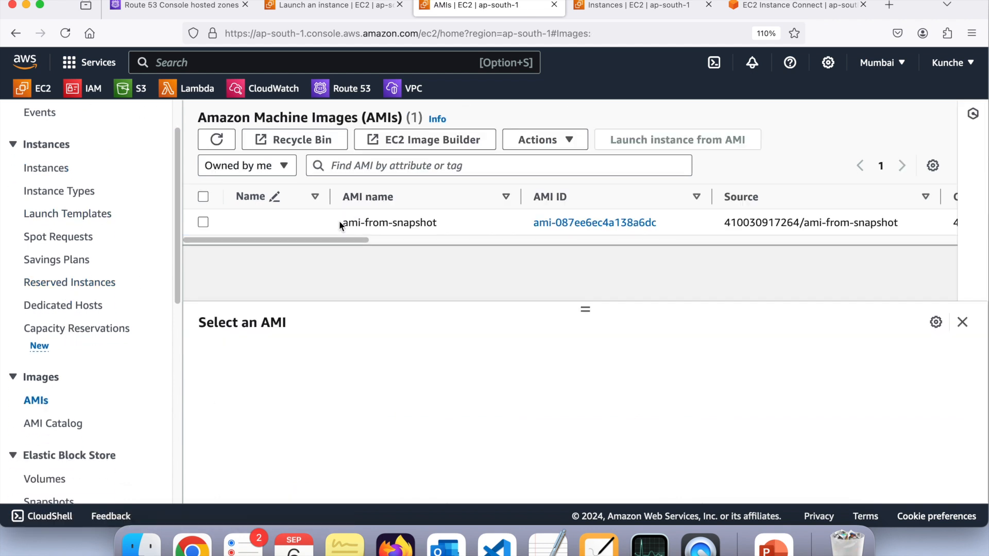
{"action": "left_click_drag", "start_coordinate": [379, 221], "coordinate": [444, 222]}
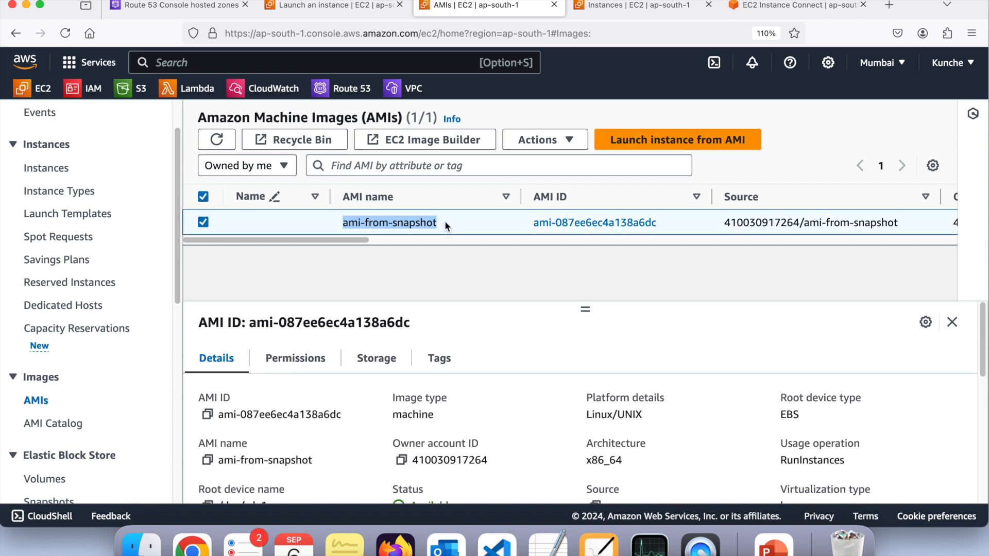
{"action": "left_click", "coordinate": [445, 257]}
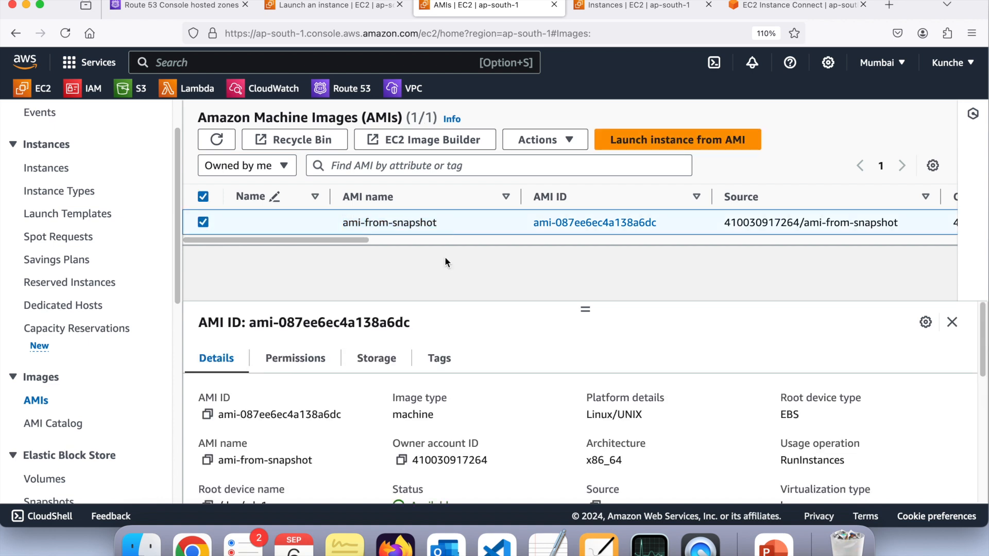
Start launching a new EC2 instance from the instances list and name it "shapshot-vm"
{"action": "left_click", "coordinate": [49, 168]}
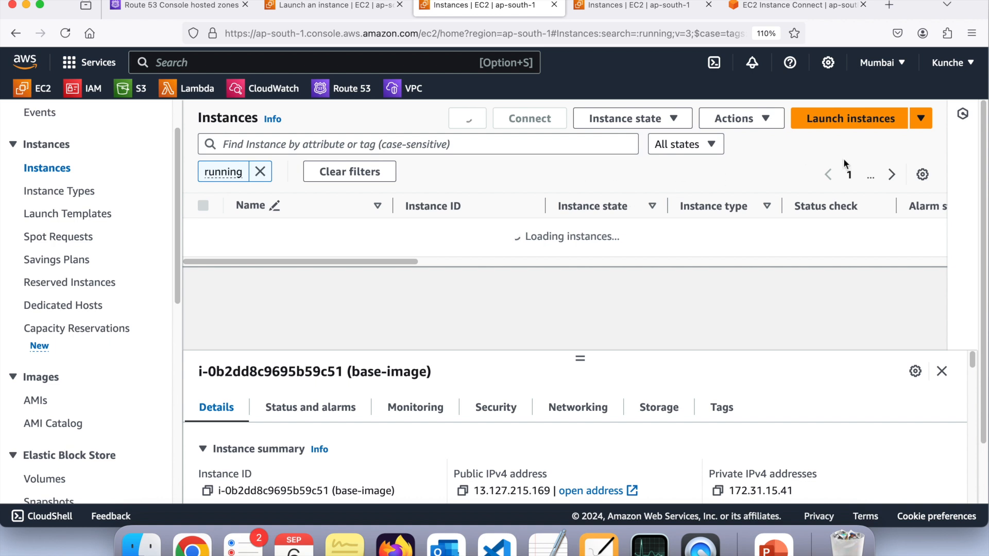
{"action": "left_click", "coordinate": [830, 121]}
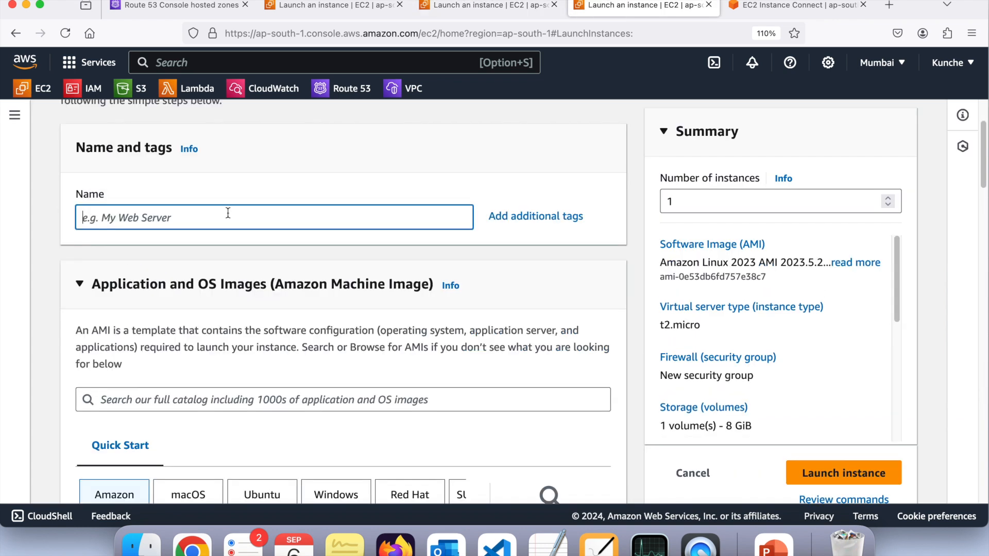
{"action": "type", "text": "shanp"}
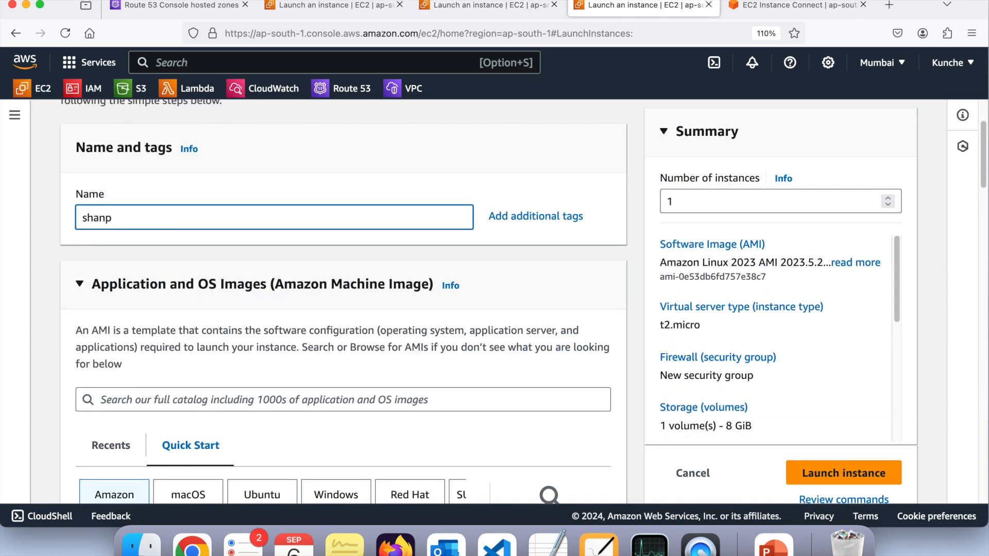
{"action": "key", "text": "BackSpace"}
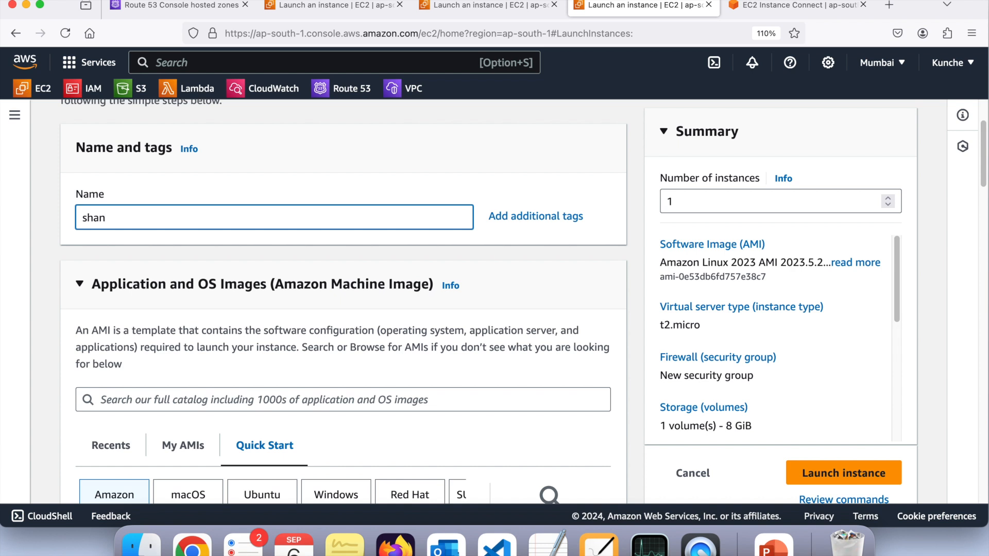
{"action": "type", "text": "shot-vm"}
Choose the self-owned AMI ami-from-snapshot as the instance's machine image
{"action": "scroll", "coordinate": [271, 254], "scroll_direction": "down", "scroll_amount": 10}
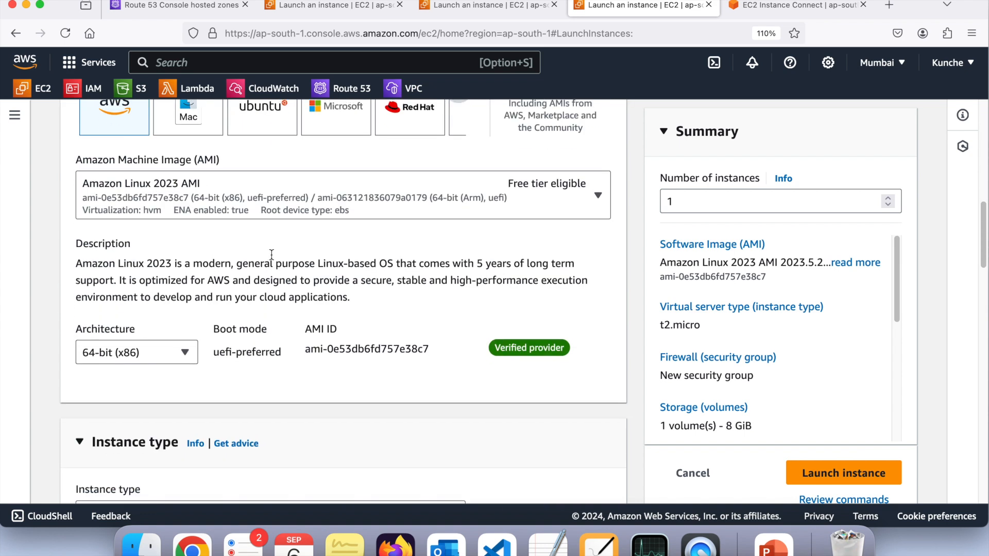
{"action": "scroll", "coordinate": [181, 222], "scroll_direction": "up", "scroll_amount": 5}
{"action": "left_click", "coordinate": [184, 205]}
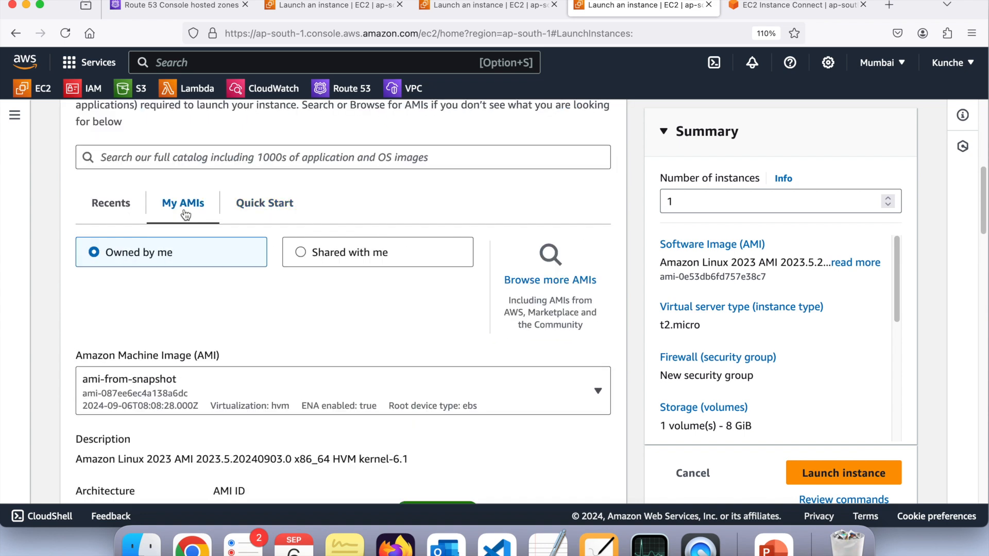
{"action": "scroll", "coordinate": [188, 213], "scroll_direction": "down", "scroll_amount": 3}
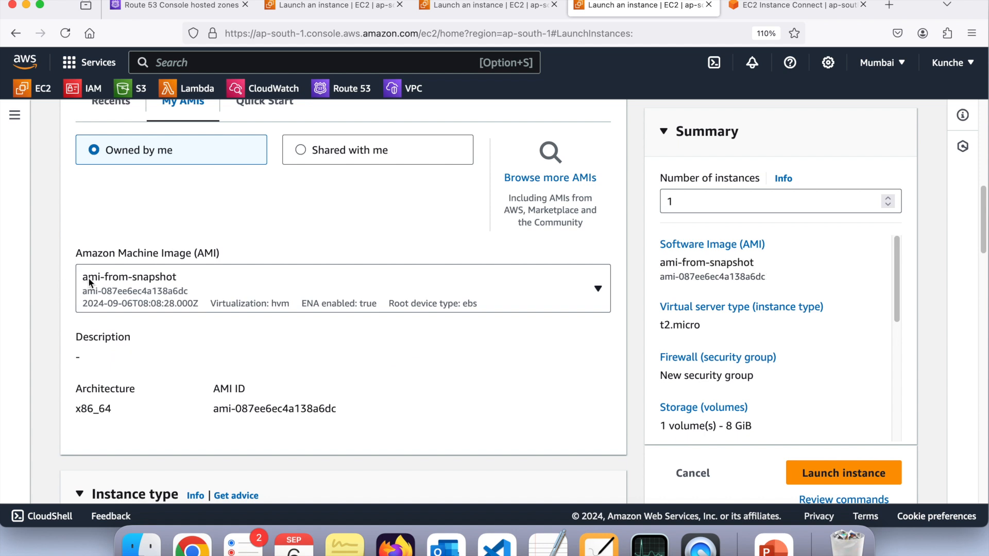
{"action": "scroll", "coordinate": [190, 281], "scroll_direction": "down", "scroll_amount": 2}
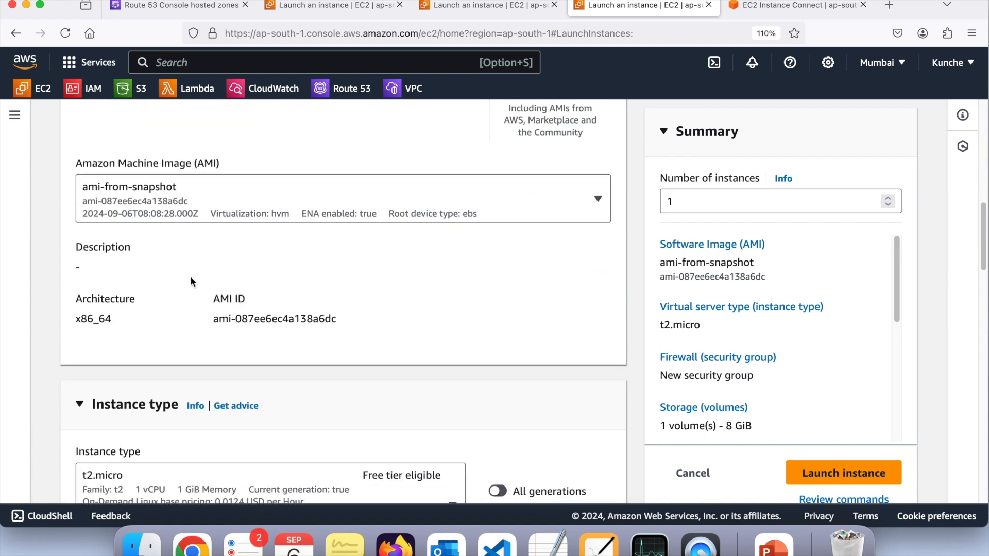
Keep the t2.micro instance type and select the cloud-institution-copy key pair for login
{"action": "scroll", "coordinate": [190, 278], "scroll_direction": "down", "scroll_amount": 5}
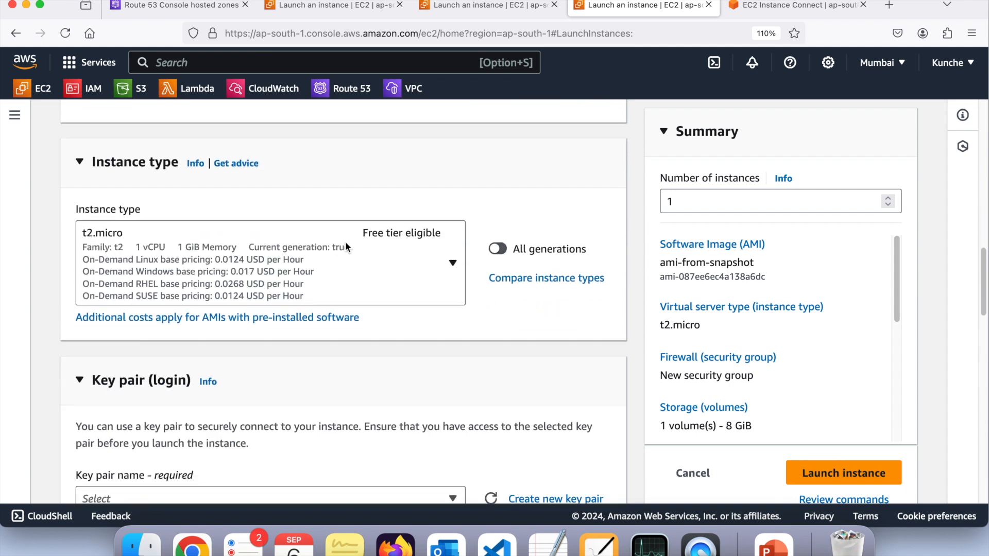
{"action": "scroll", "coordinate": [365, 260], "scroll_direction": "down", "scroll_amount": 4}
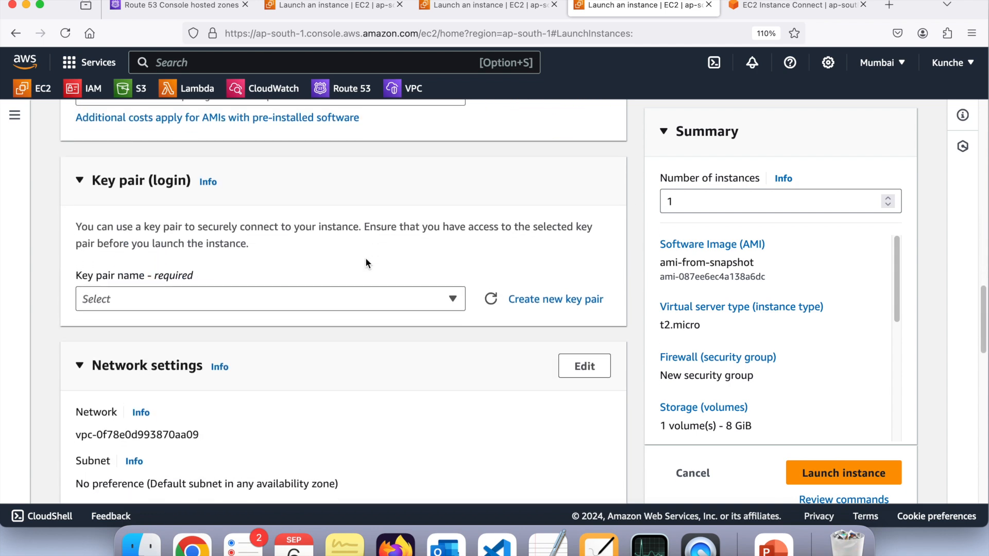
{"action": "left_click", "coordinate": [350, 297]}
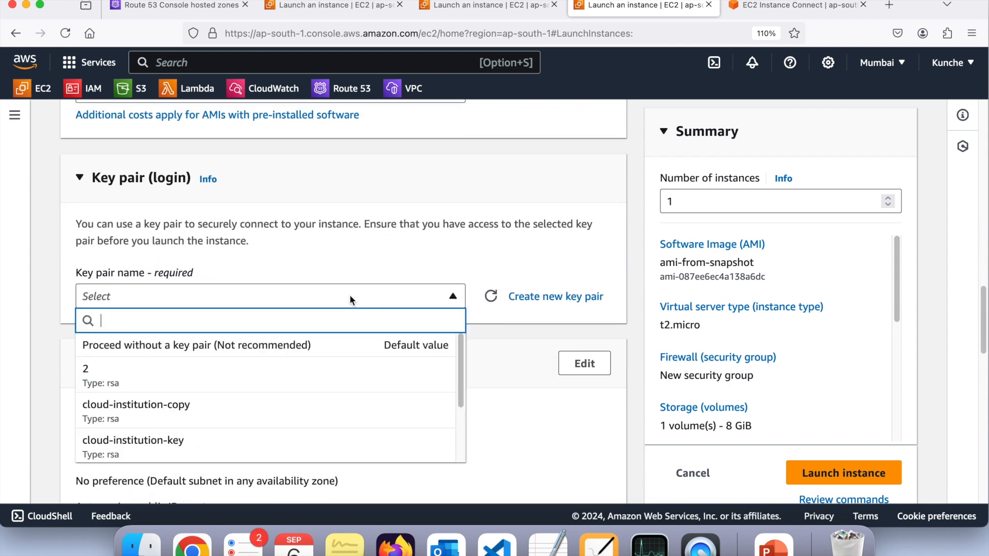
{"action": "left_click", "coordinate": [265, 410]}
Allow HTTP traffic from the internet in the instance's new security group
{"action": "scroll", "coordinate": [265, 407], "scroll_direction": "down", "scroll_amount": 5}
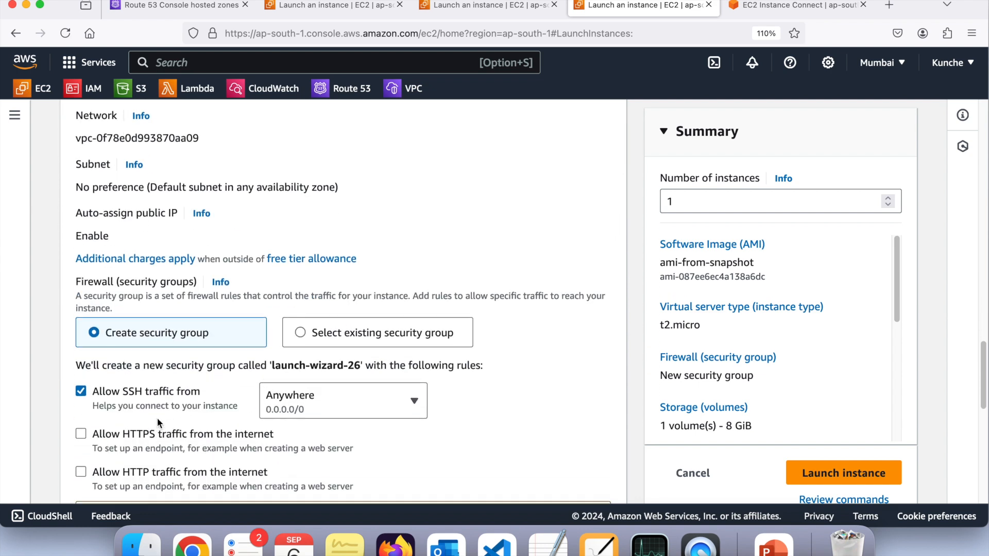
{"action": "left_click", "coordinate": [80, 430]}
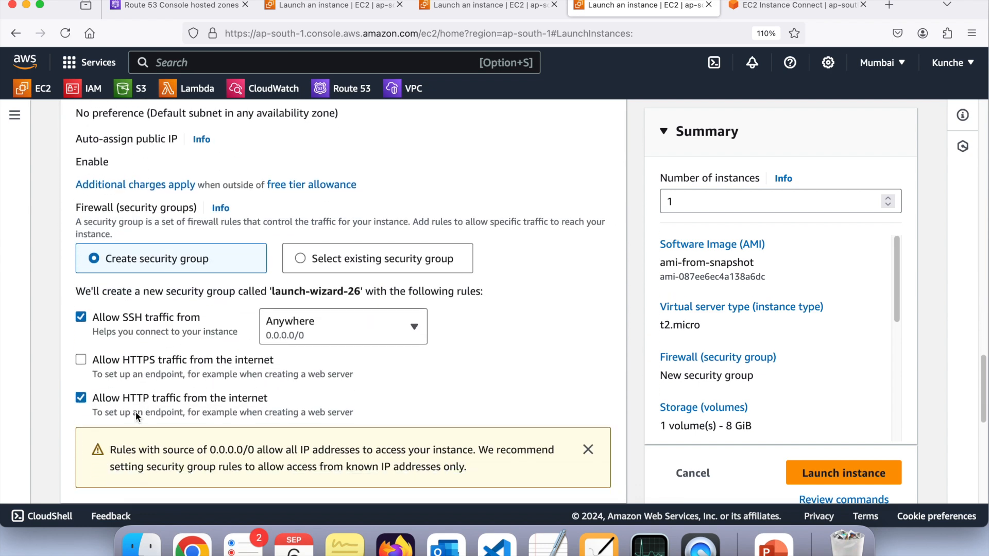
{"action": "scroll", "coordinate": [135, 411], "scroll_direction": "down", "scroll_amount": 5}
{"action": "scroll", "coordinate": [135, 412], "scroll_direction": "up", "scroll_amount": 3}
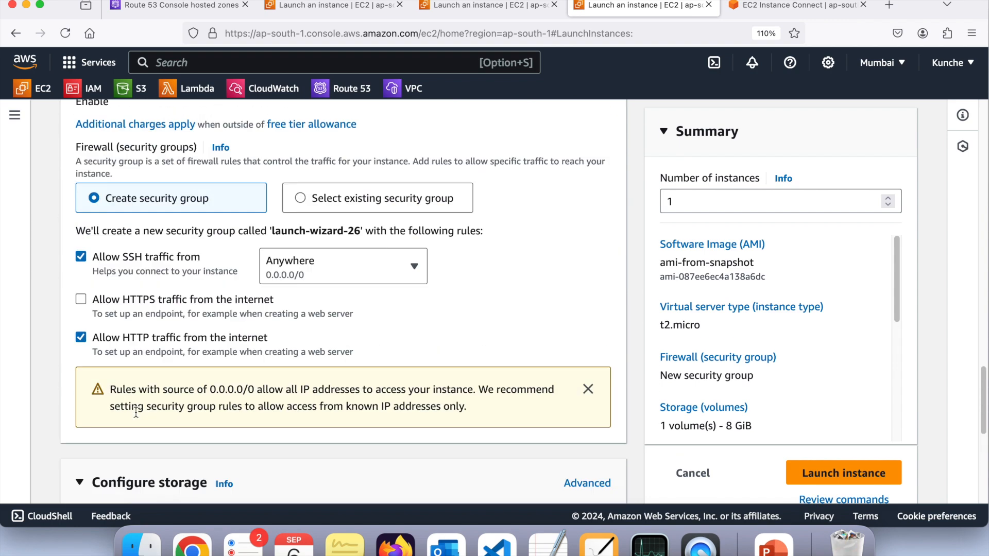
Review the instance's key pair, network, firewall, storage and AMI settings before launching
{"action": "scroll", "coordinate": [135, 412], "scroll_direction": "up", "scroll_amount": 15}
{"action": "scroll", "coordinate": [135, 411], "scroll_direction": "down", "scroll_amount": 6}
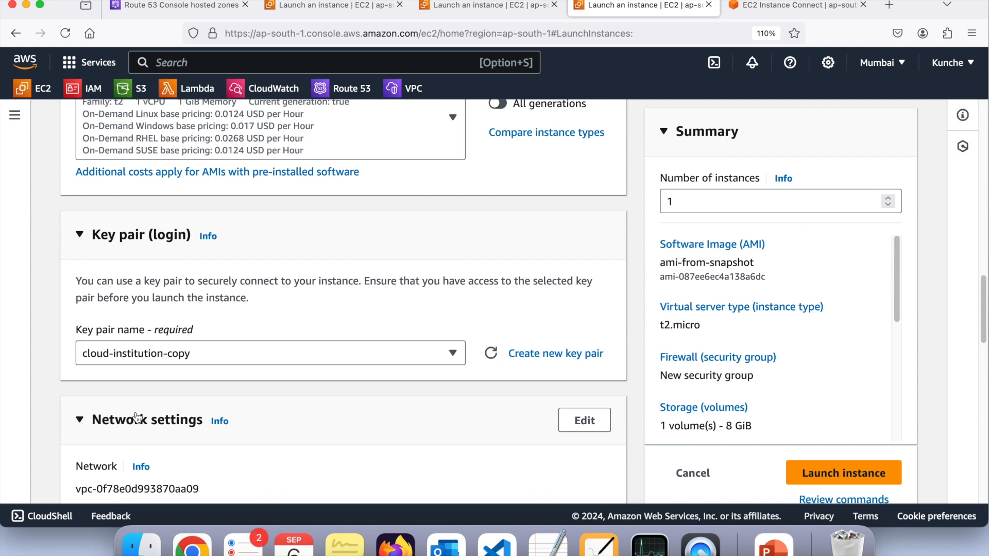
{"action": "scroll", "coordinate": [136, 416], "scroll_direction": "down", "scroll_amount": 8}
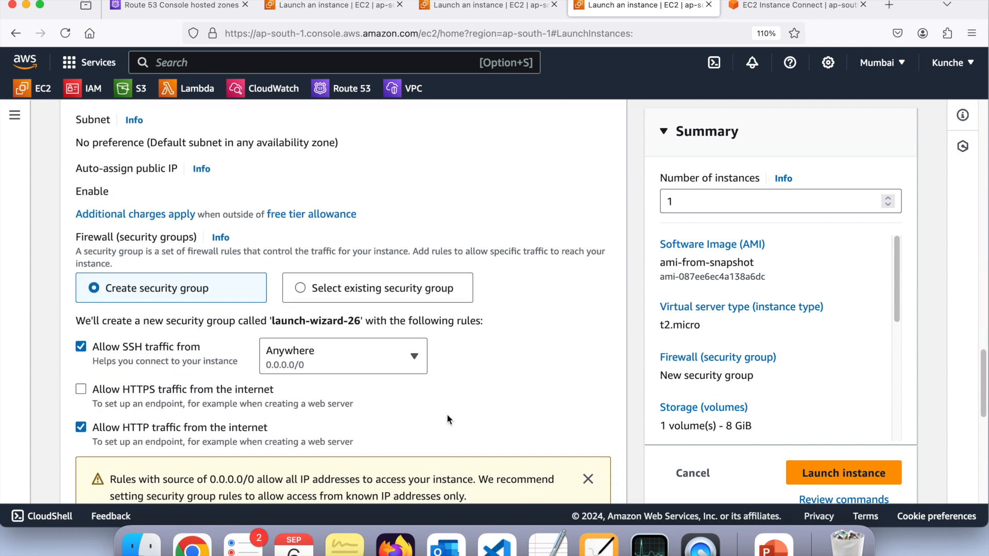
{"action": "scroll", "coordinate": [448, 414], "scroll_direction": "down", "scroll_amount": 8}
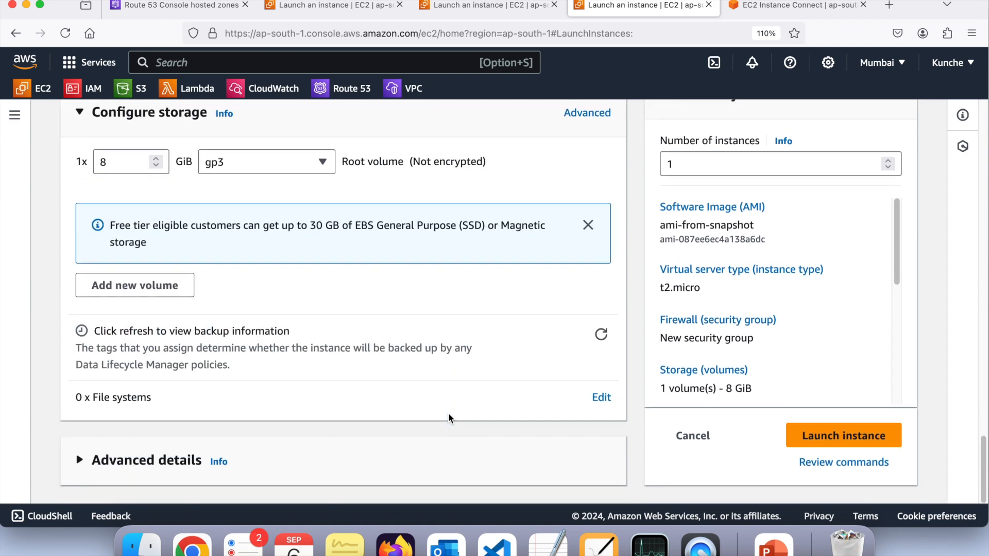
{"action": "scroll", "coordinate": [447, 412], "scroll_direction": "up", "scroll_amount": 10}
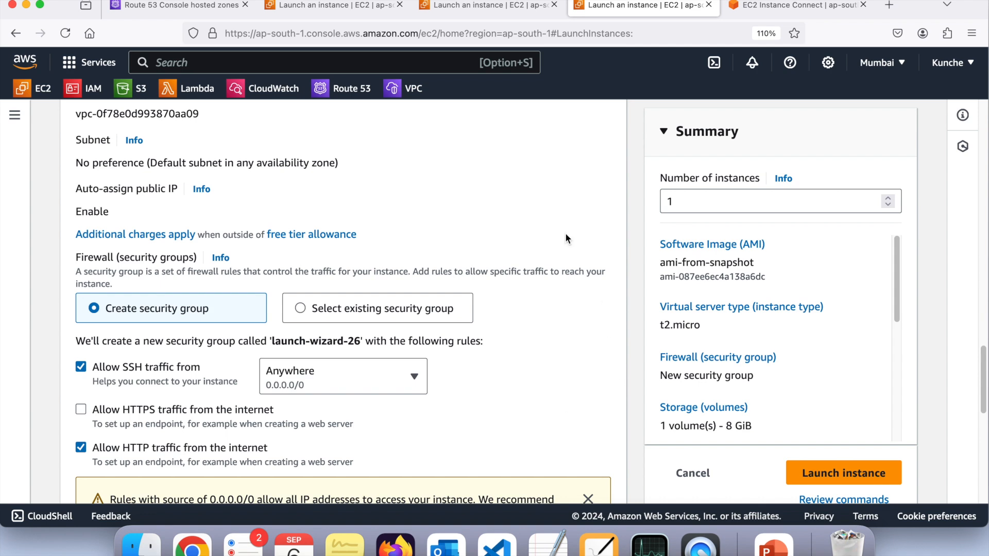
{"action": "scroll", "coordinate": [565, 237], "scroll_direction": "up", "scroll_amount": 10}
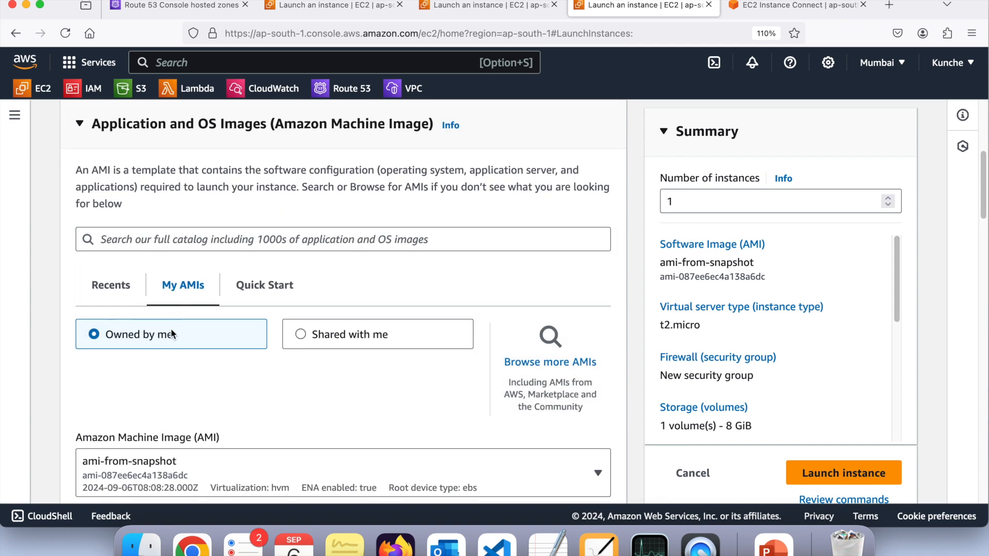
{"action": "scroll", "coordinate": [172, 329], "scroll_direction": "down", "scroll_amount": 2}
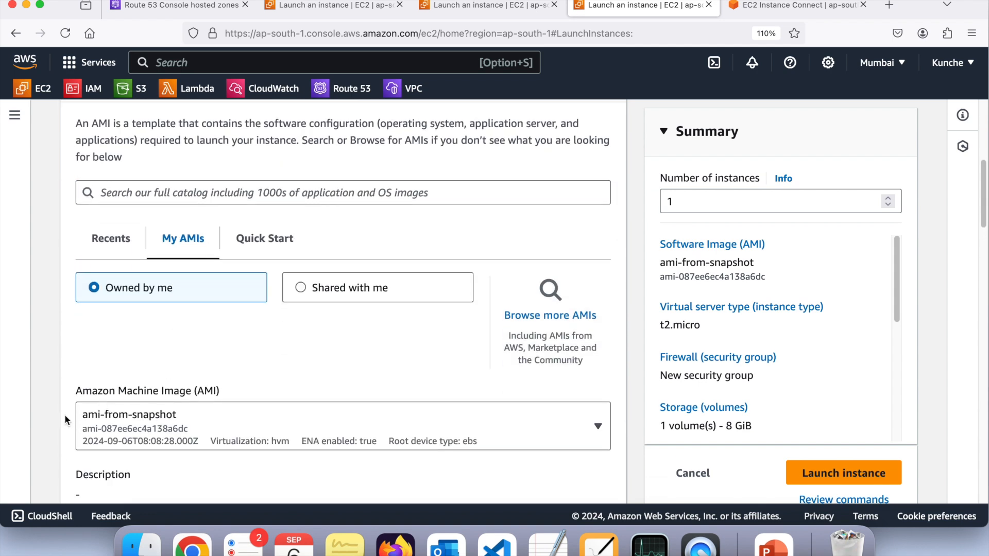
{"action": "scroll", "coordinate": [372, 410], "scroll_direction": "down", "scroll_amount": 5}
{"action": "scroll", "coordinate": [372, 412], "scroll_direction": "down", "scroll_amount": 2}
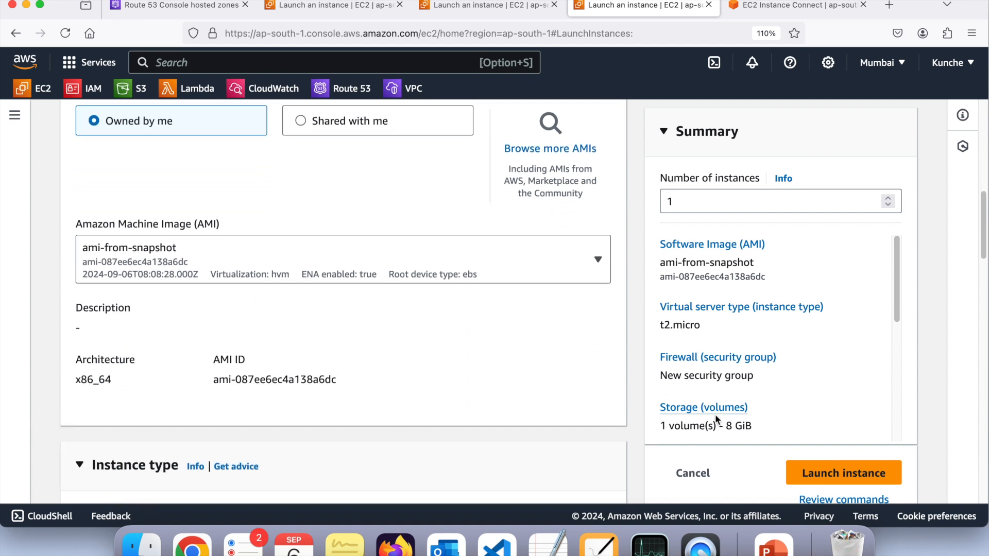
Launch the instance, open it in the instances list and select shapshot-vm to show its details
{"action": "left_click", "coordinate": [806, 477]}
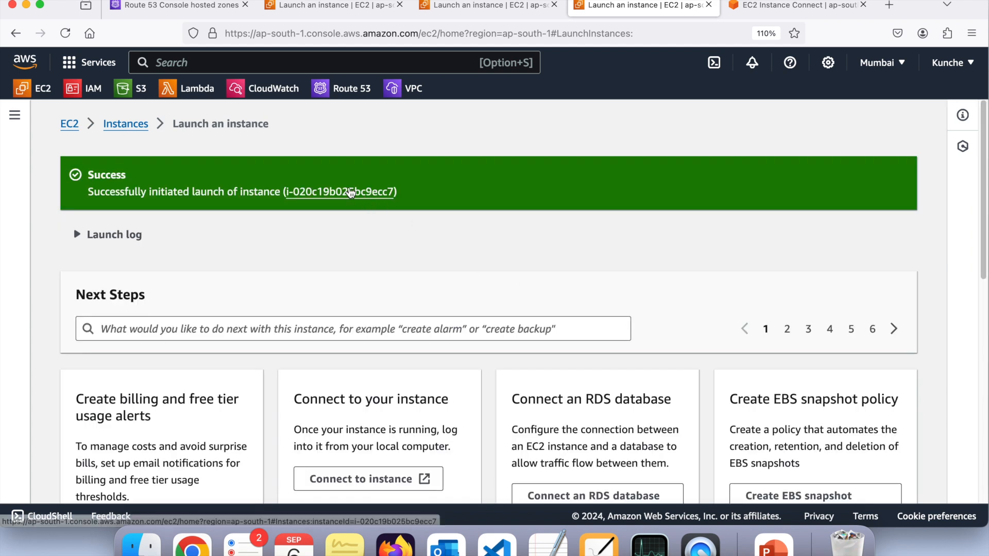
{"action": "left_click", "coordinate": [350, 192]}
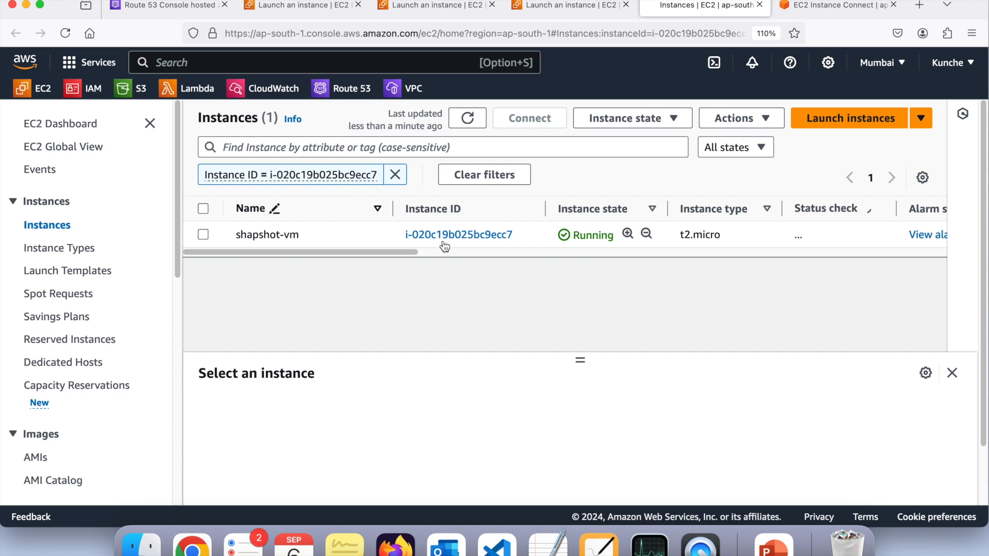
{"action": "left_click", "coordinate": [203, 235]}
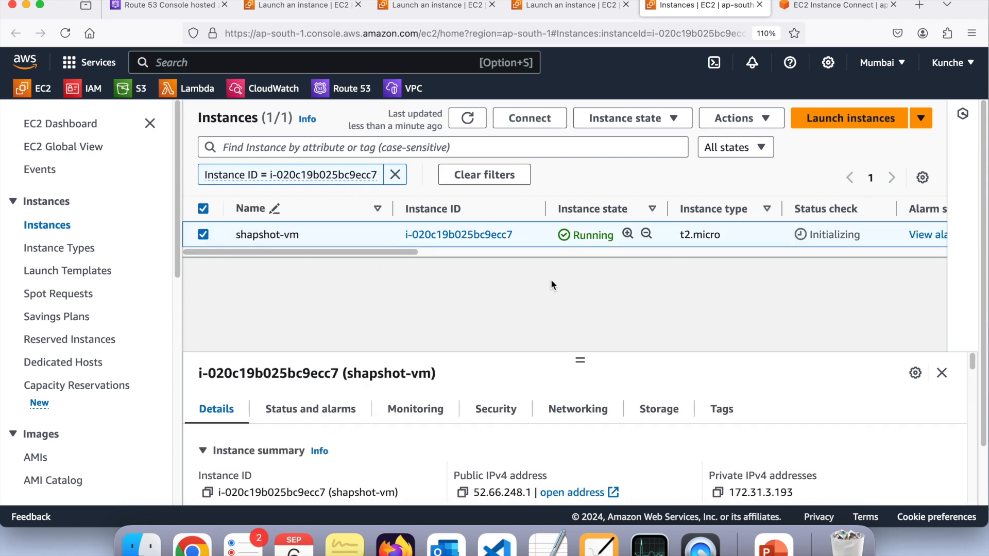
Refresh the instances list, copy shapshot-vm's public IPv4 address and load it in a new browser tab
{"action": "left_click", "coordinate": [467, 118]}
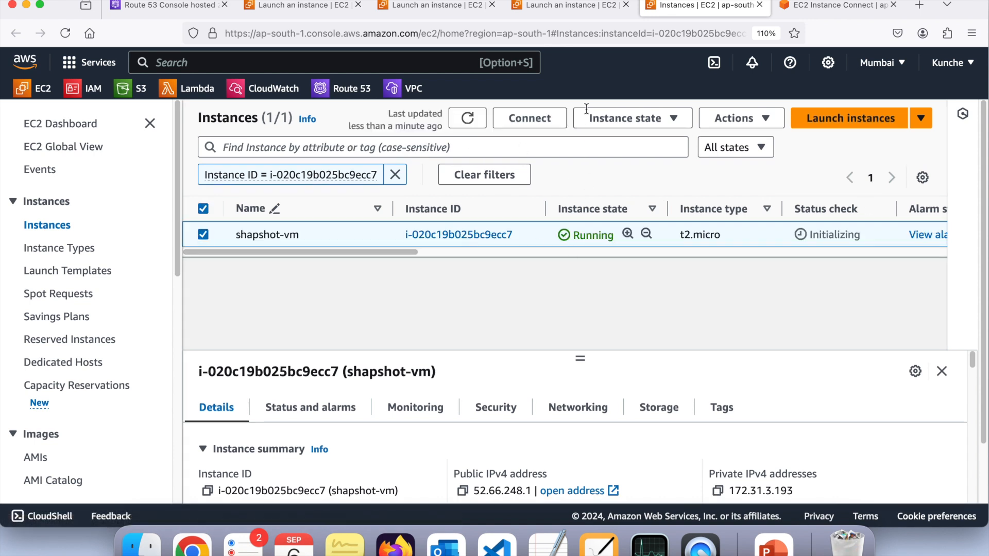
{"action": "left_click", "coordinate": [463, 491]}
{"action": "left_click", "coordinate": [919, 6]}
{"action": "key", "text": "super+v"}
{"action": "key", "text": "Return"}
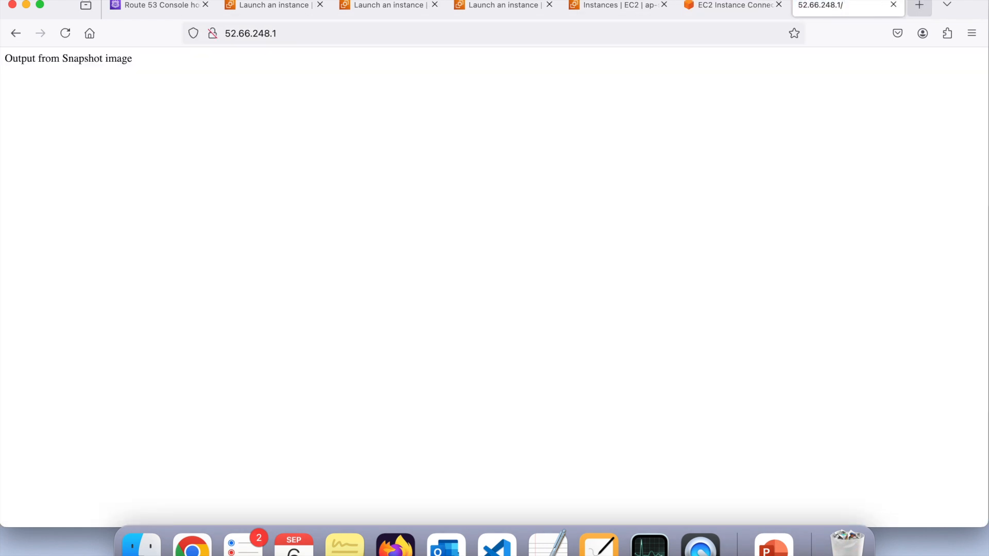
Enlarge the page served by shapshot-vm and highlight its line of text to check the custom Apache output
{"action": "scroll", "coordinate": [237, 62], "scroll_direction": "up", "scroll_amount": 2}
{"action": "scroll", "coordinate": [237, 63], "scroll_direction": "left", "scroll_amount": 5}
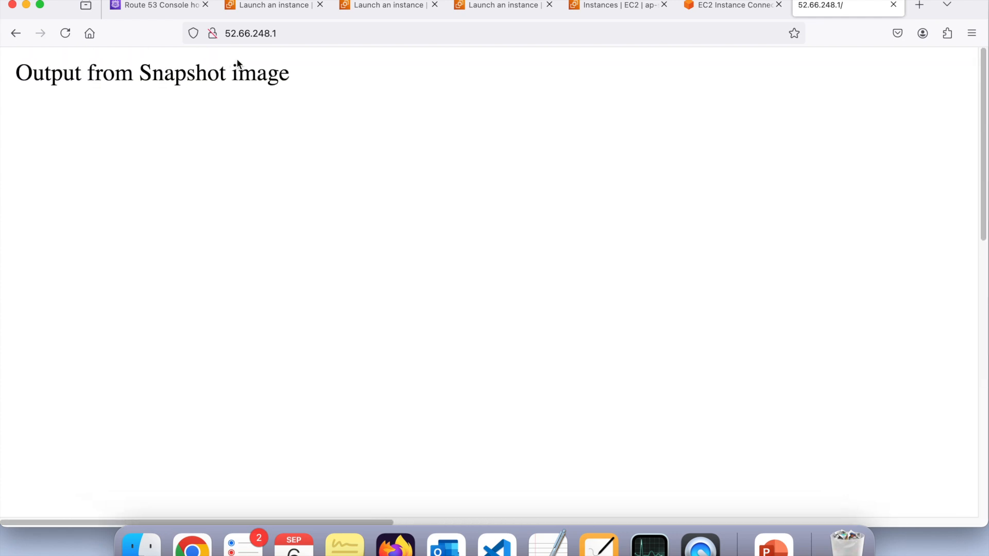
{"action": "double_click", "coordinate": [35, 76]}
{"action": "left_click_drag", "start_coordinate": [35, 76], "coordinate": [287, 76]}
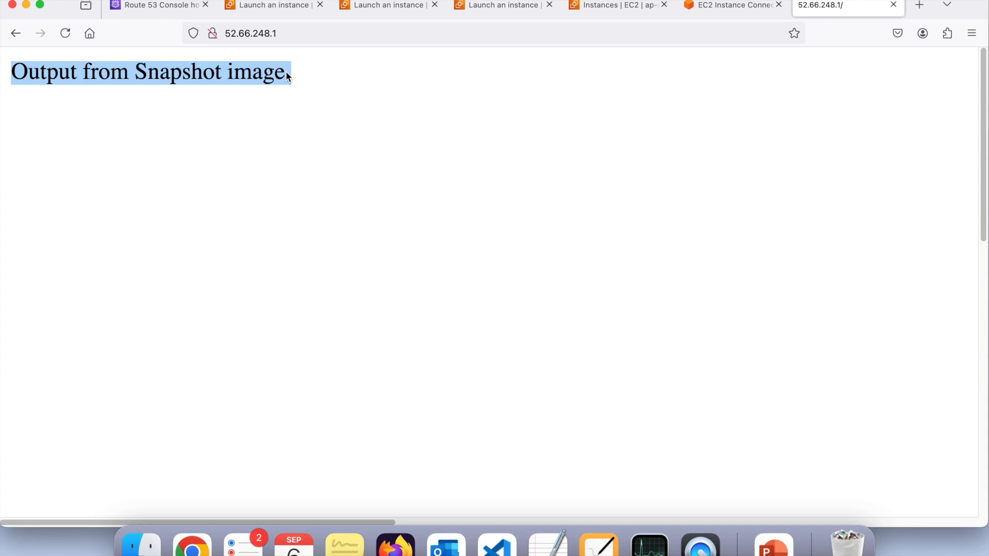
{"action": "scroll", "coordinate": [284, 78], "scroll_direction": "down", "scroll_amount": 2}
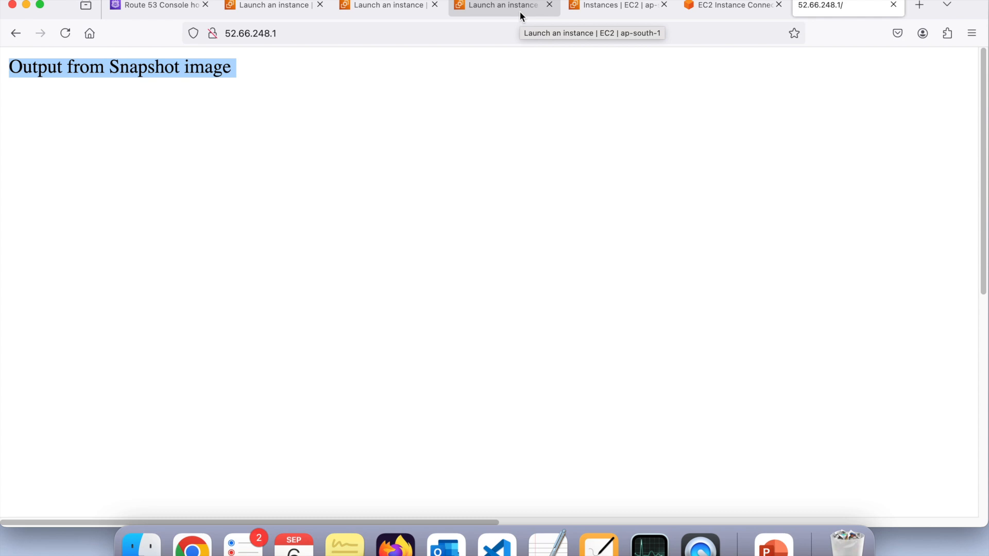
Return to the EC2 instances list, and switch to the EBS Snapshot slides in Microsoft PowerPoint
{"action": "left_click", "coordinate": [592, 10]}
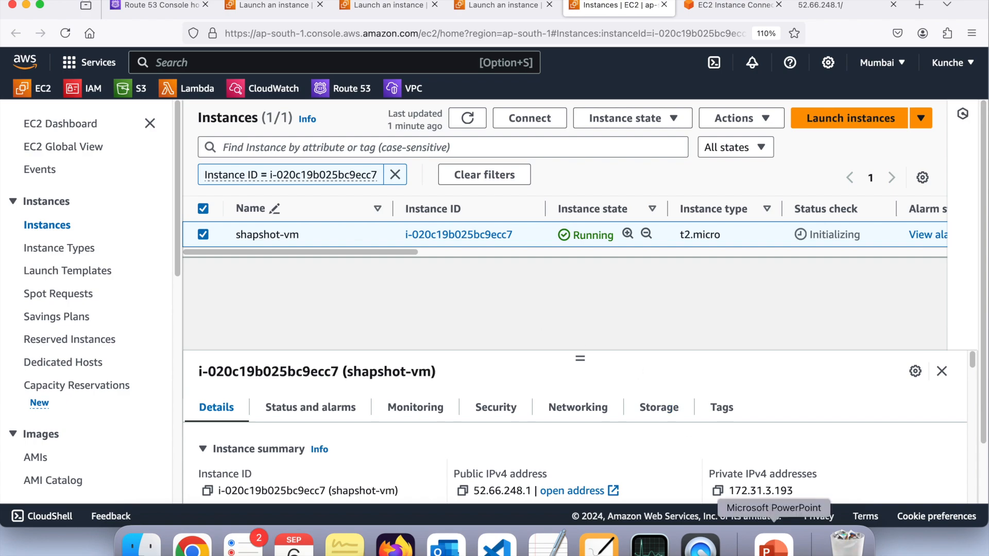
{"action": "left_click", "coordinate": [773, 545]}
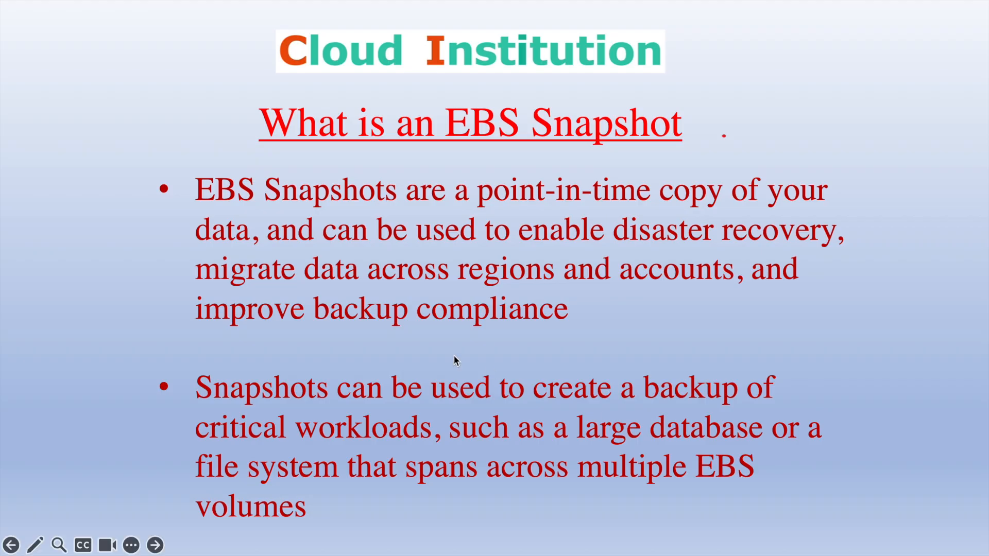